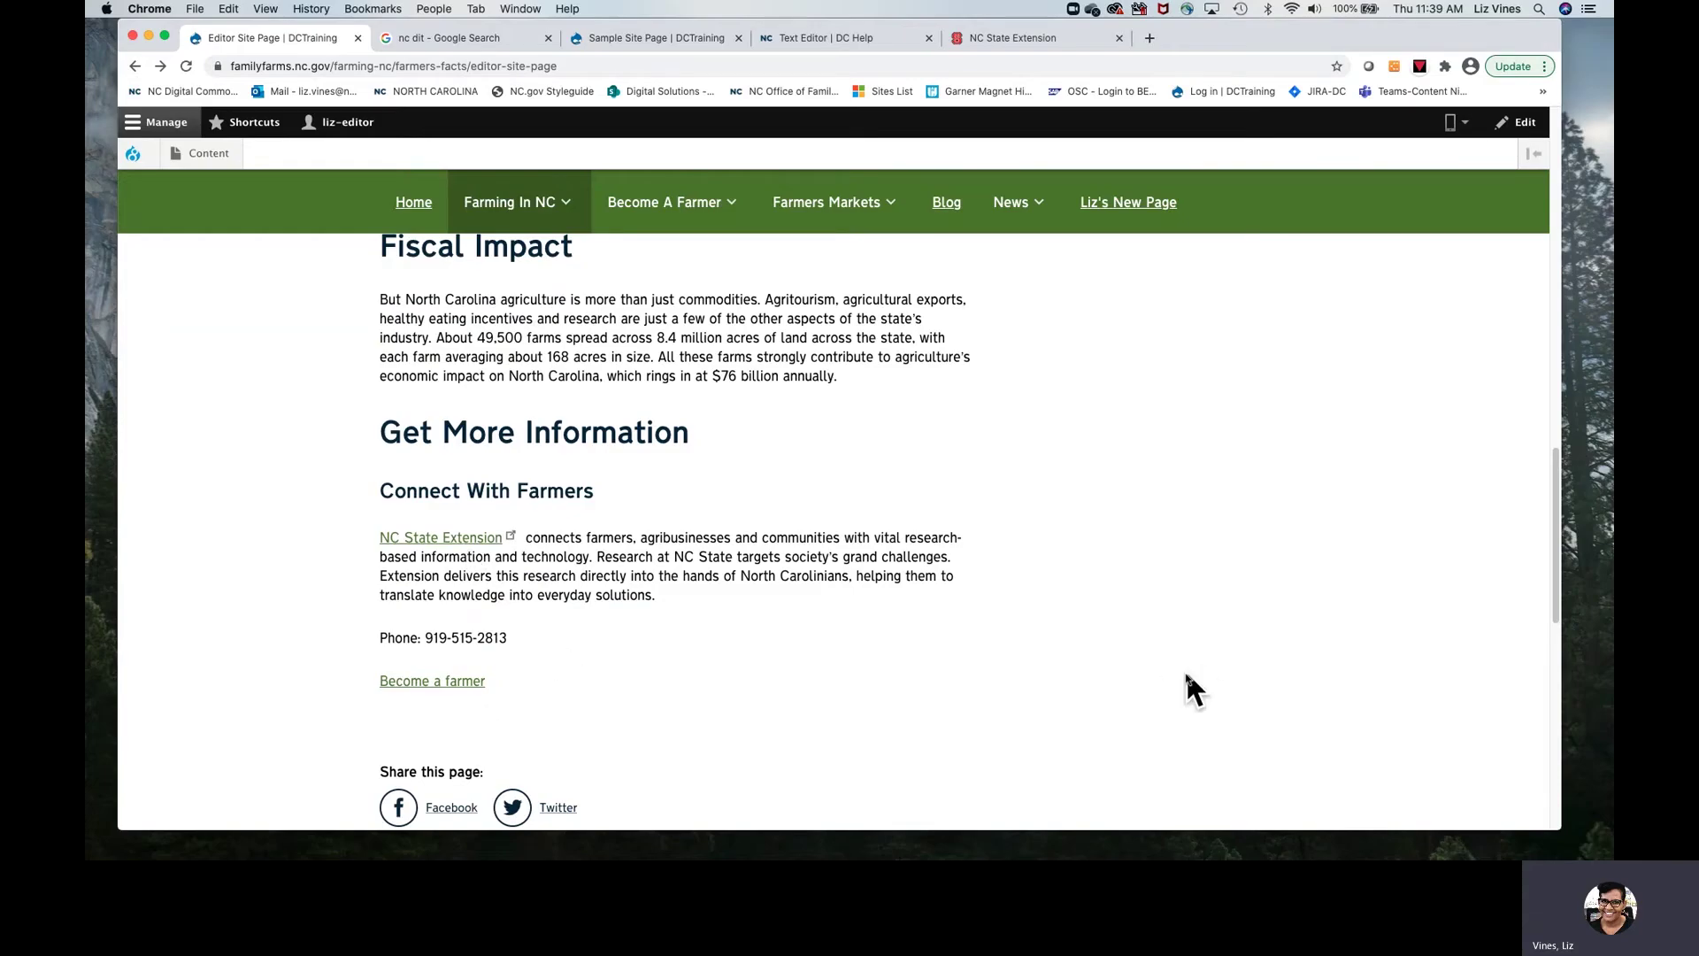
Step: In a spare tab, open the NC Digital Commons help site and go to Drupal Help > How Do I? > Drupal 7 Help
{"action": "scroll", "coordinate": [1107, 694], "scroll_direction": "up", "scroll_amount": 1}
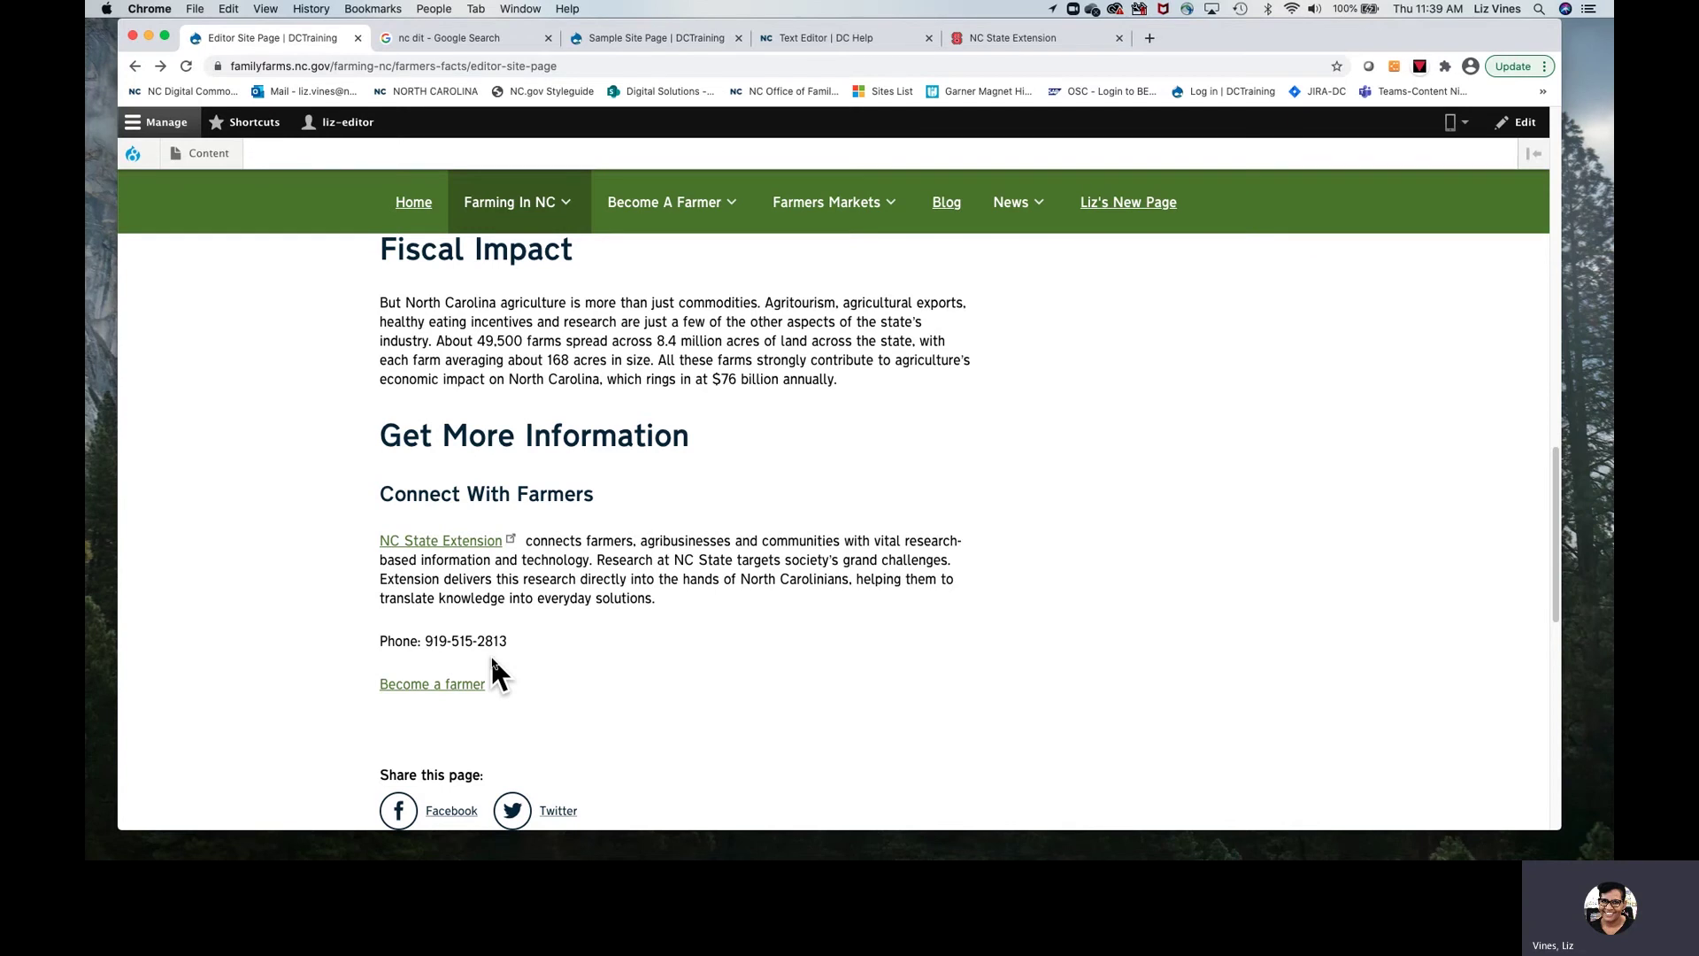
{"action": "scroll", "coordinate": [492, 672], "scroll_direction": "up", "scroll_amount": 10}
{"action": "scroll", "coordinate": [620, 602], "scroll_direction": "down", "scroll_amount": 2}
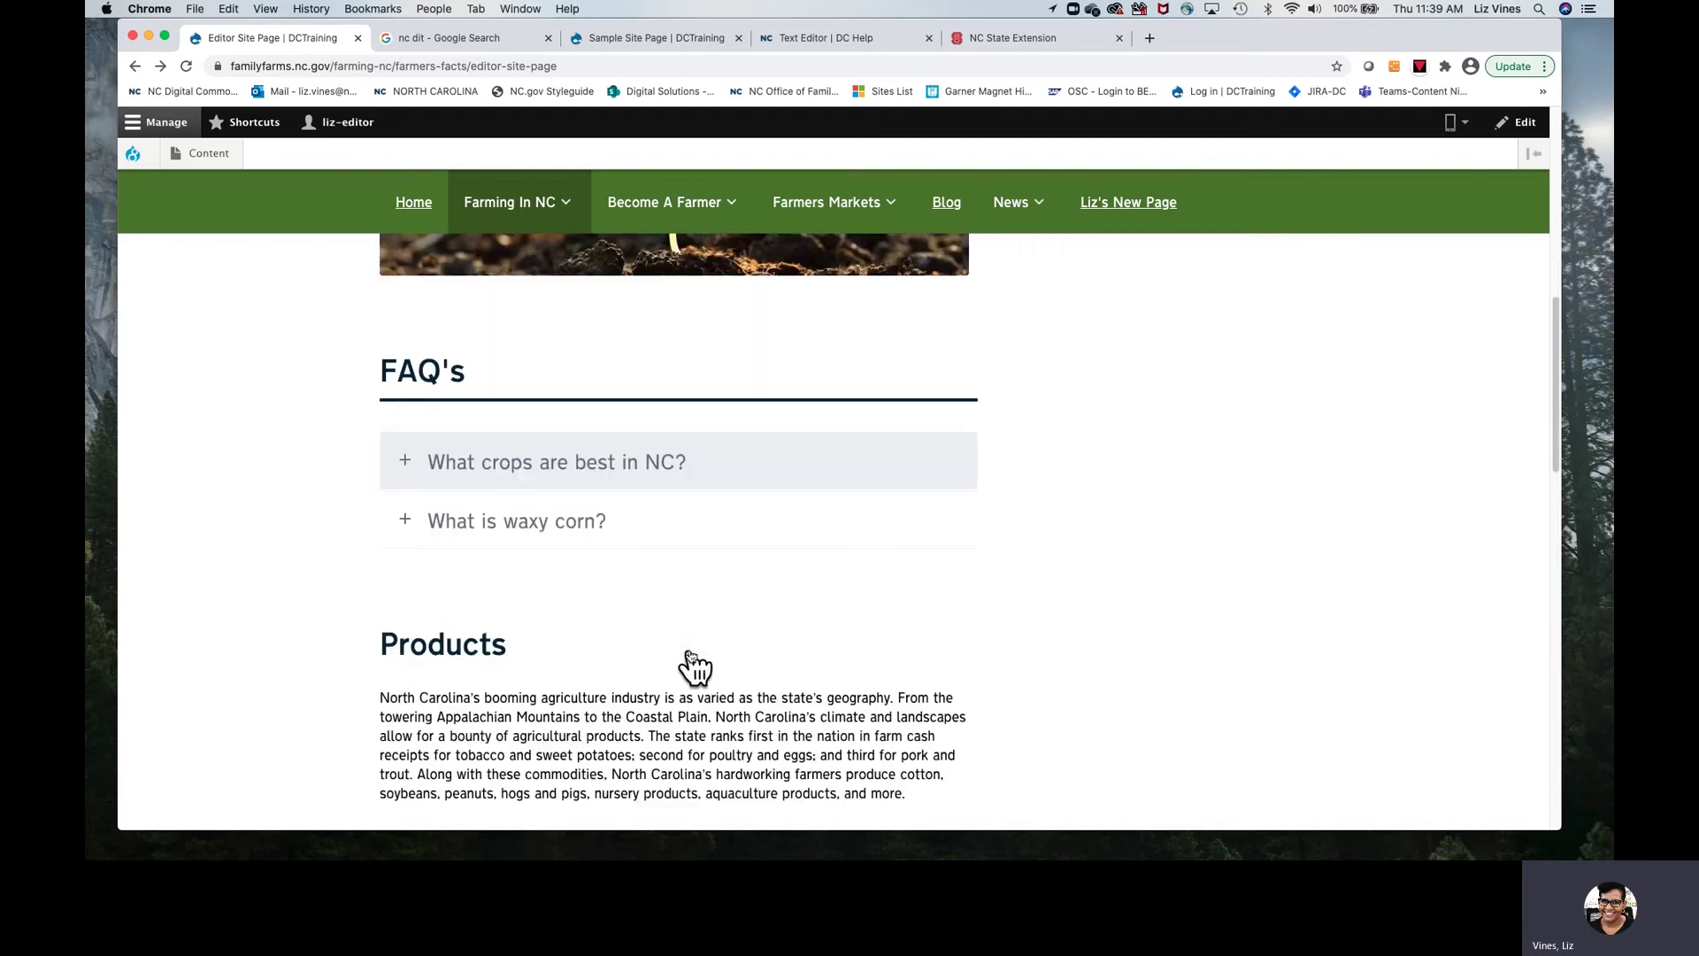
{"action": "scroll", "coordinate": [693, 665], "scroll_direction": "down", "scroll_amount": 5}
{"action": "scroll", "coordinate": [694, 666], "scroll_direction": "up", "scroll_amount": 12}
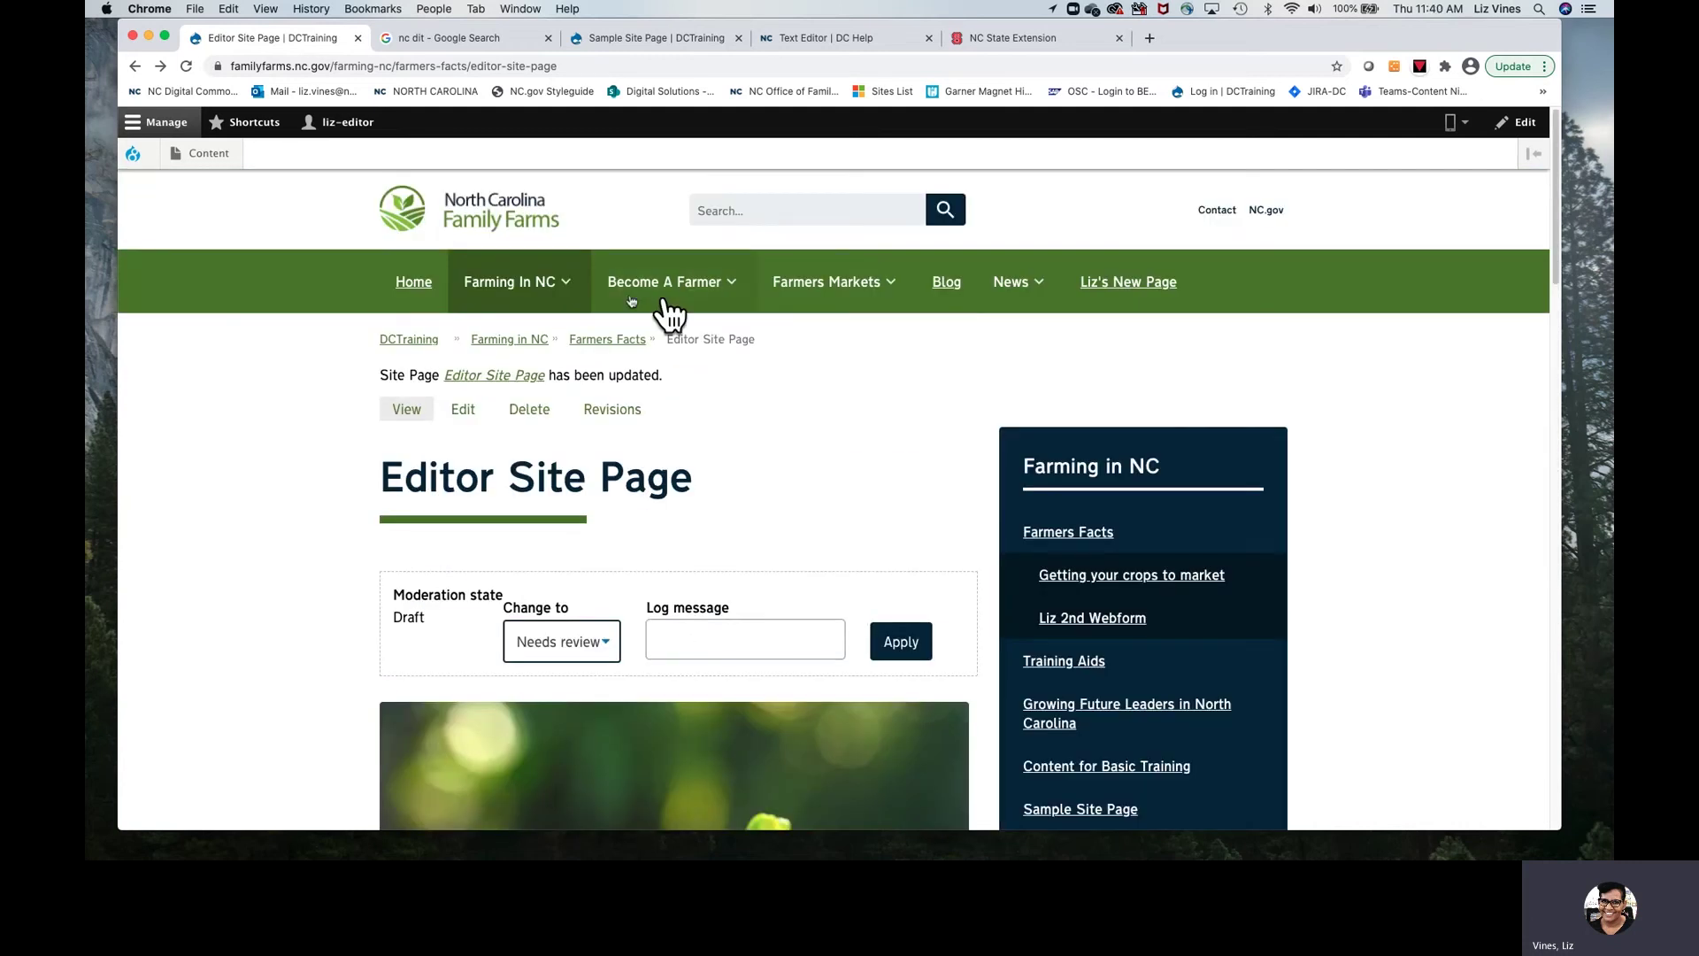
{"action": "left_click", "coordinate": [501, 35]}
{"action": "left_click", "coordinate": [174, 93]}
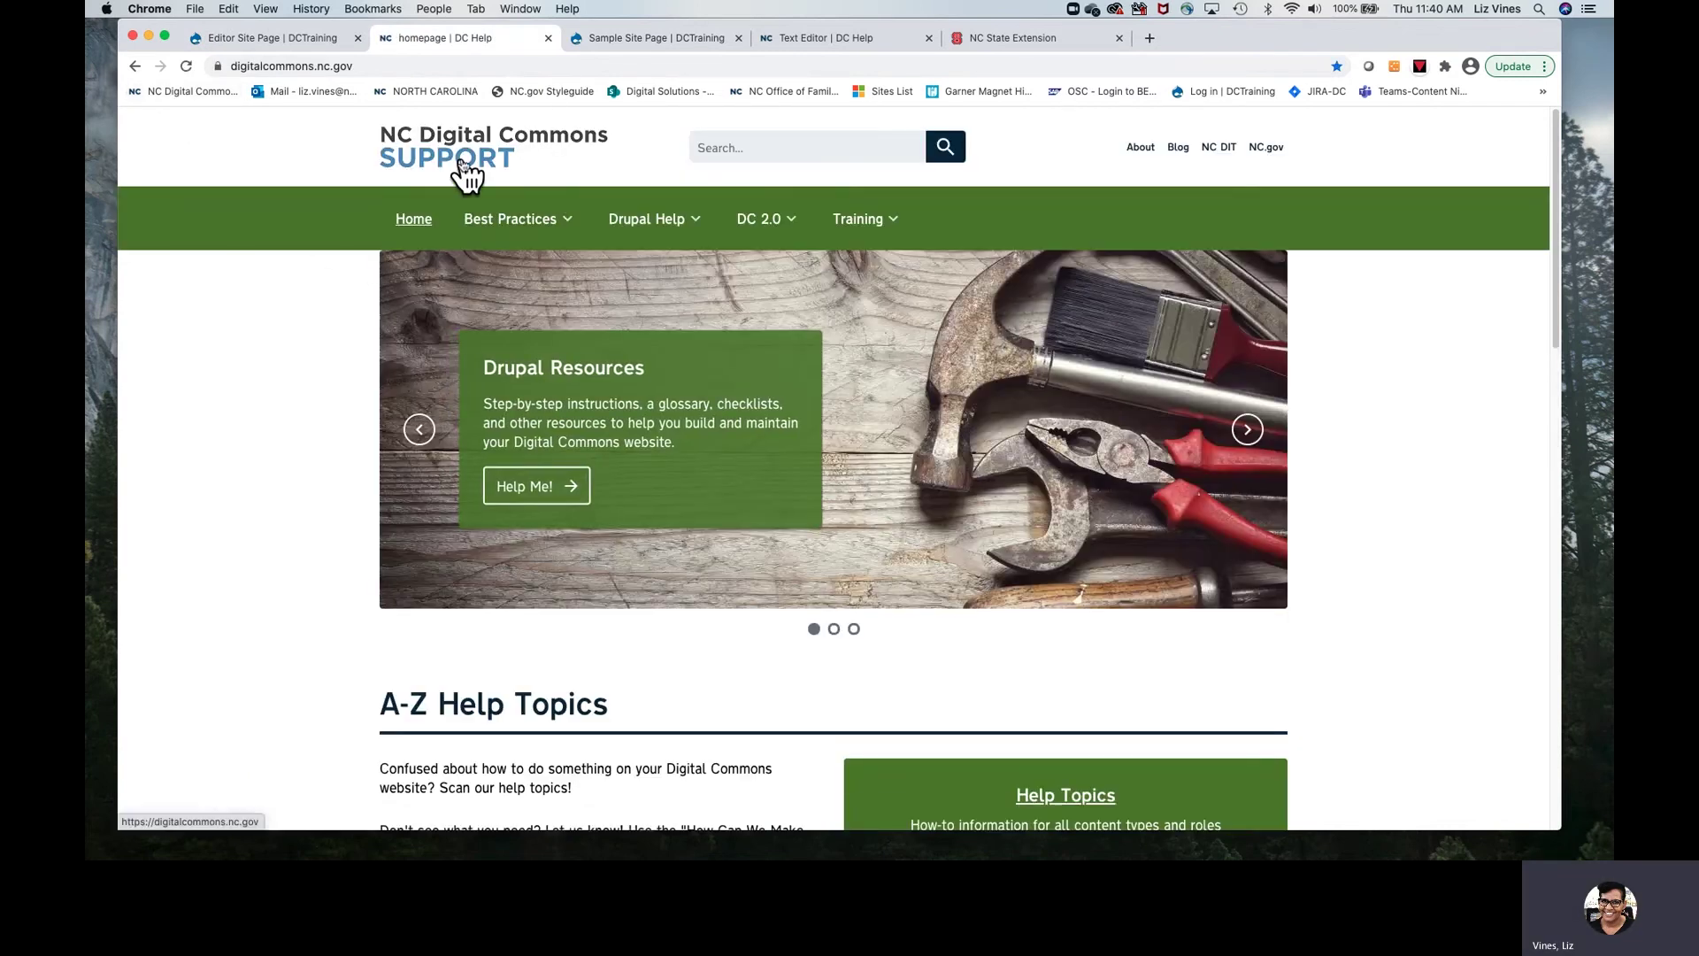
{"action": "left_click", "coordinate": [665, 223]}
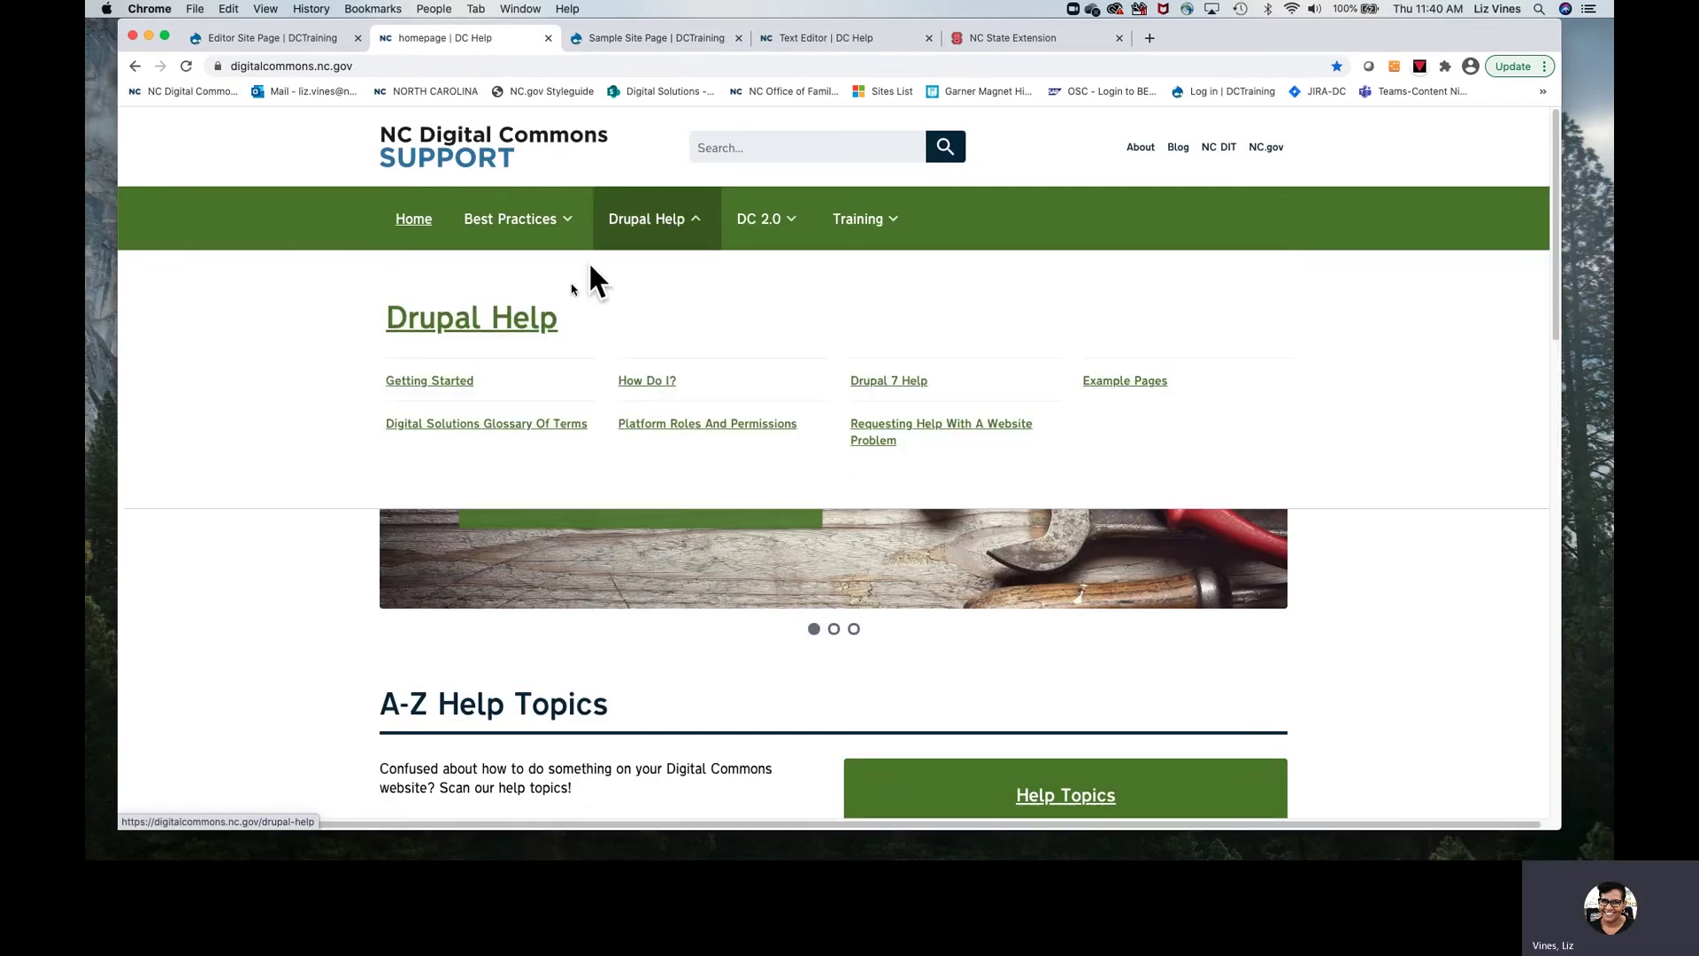
{"action": "left_click", "coordinate": [659, 387]}
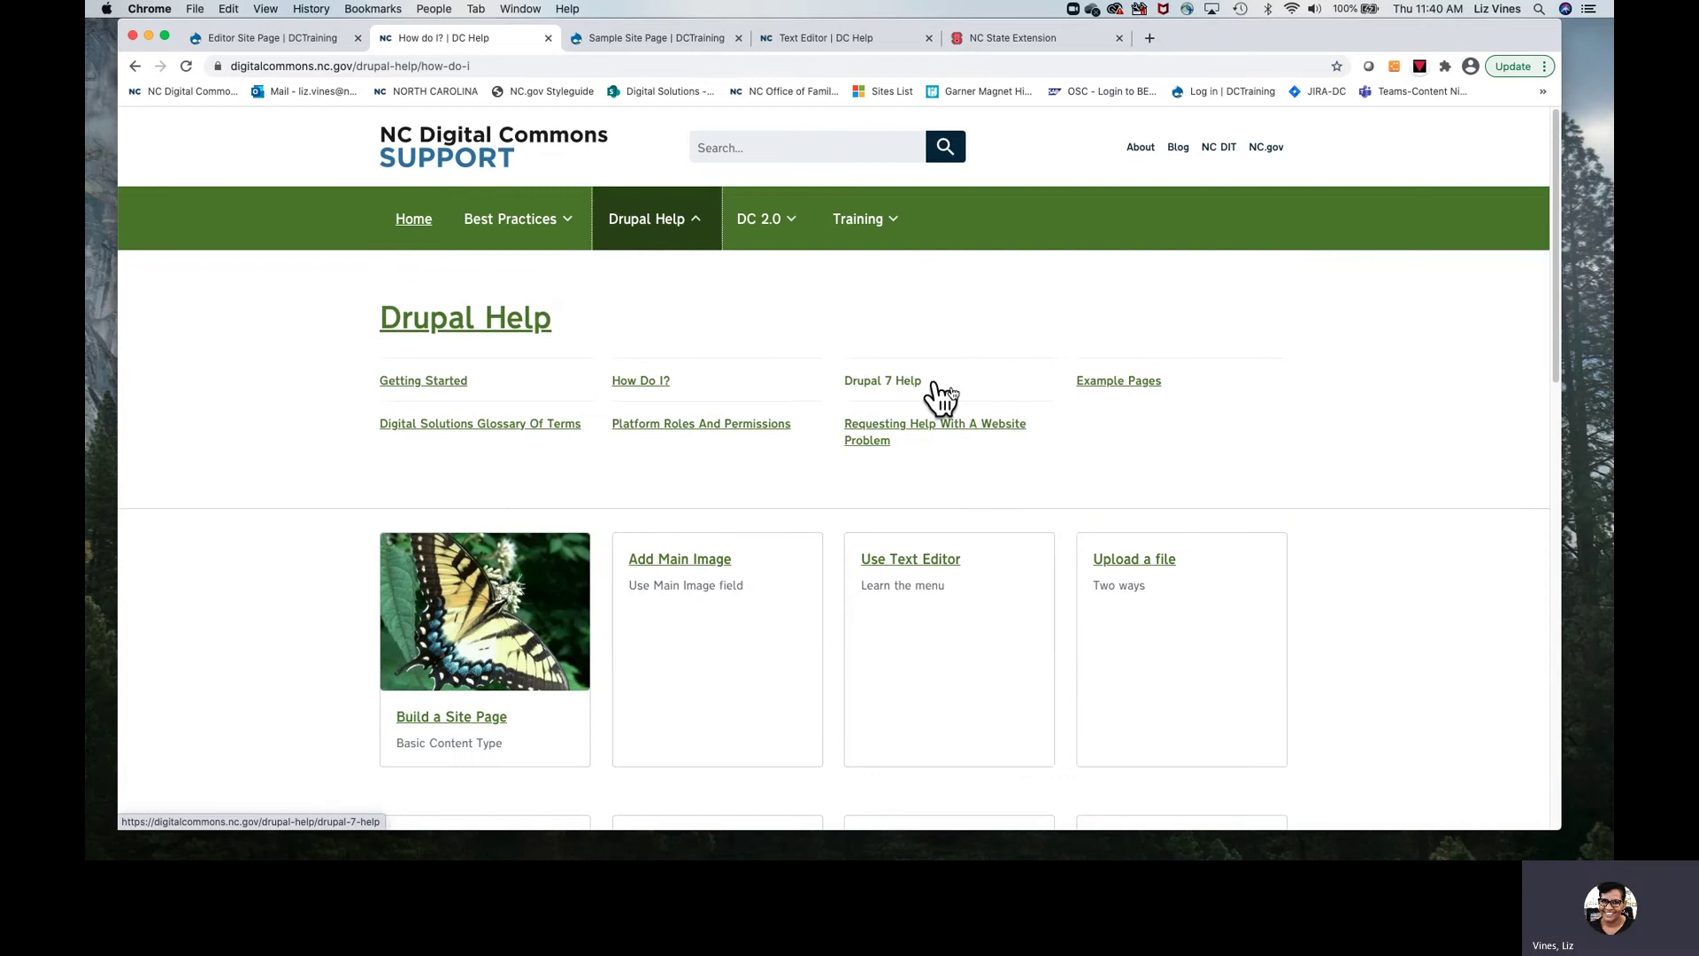
{"action": "left_click", "coordinate": [876, 382]}
Step: Open the Clickable Phone Numbers article and highlight the tel: prefix in step 4
{"action": "scroll", "coordinate": [678, 674], "scroll_direction": "down", "scroll_amount": 7}
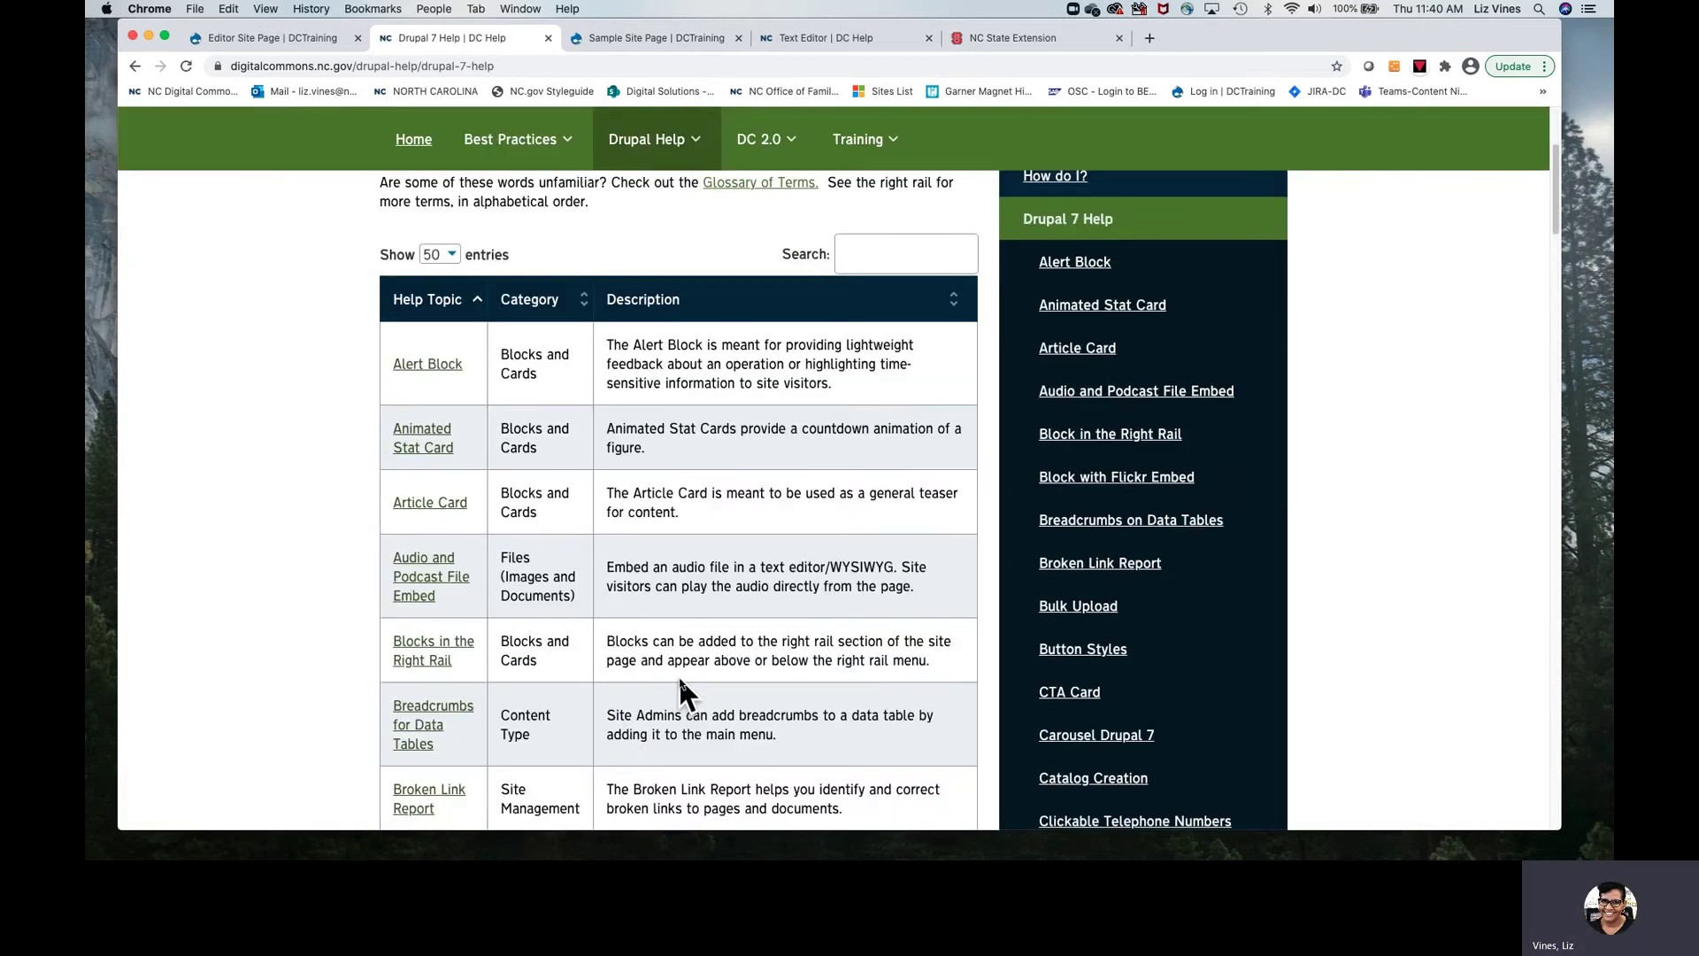
{"action": "scroll", "coordinate": [678, 679], "scroll_direction": "down", "scroll_amount": 5}
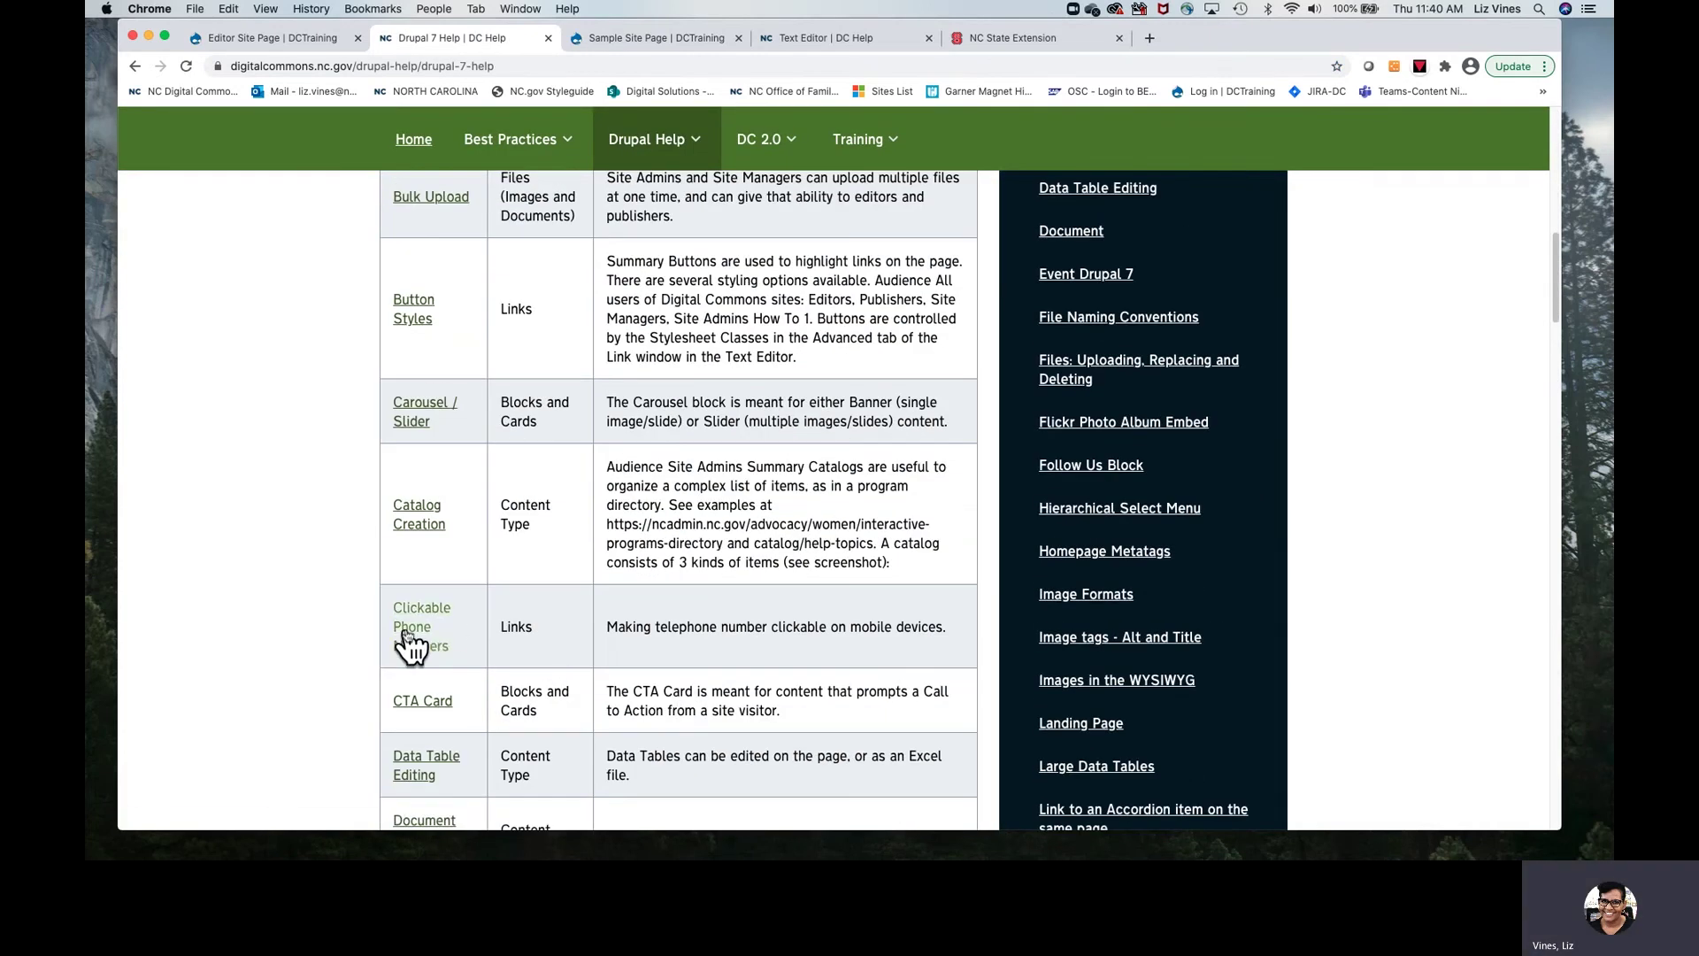
{"action": "left_click", "coordinate": [409, 630]}
{"action": "scroll", "coordinate": [733, 604], "scroll_direction": "down", "scroll_amount": 2}
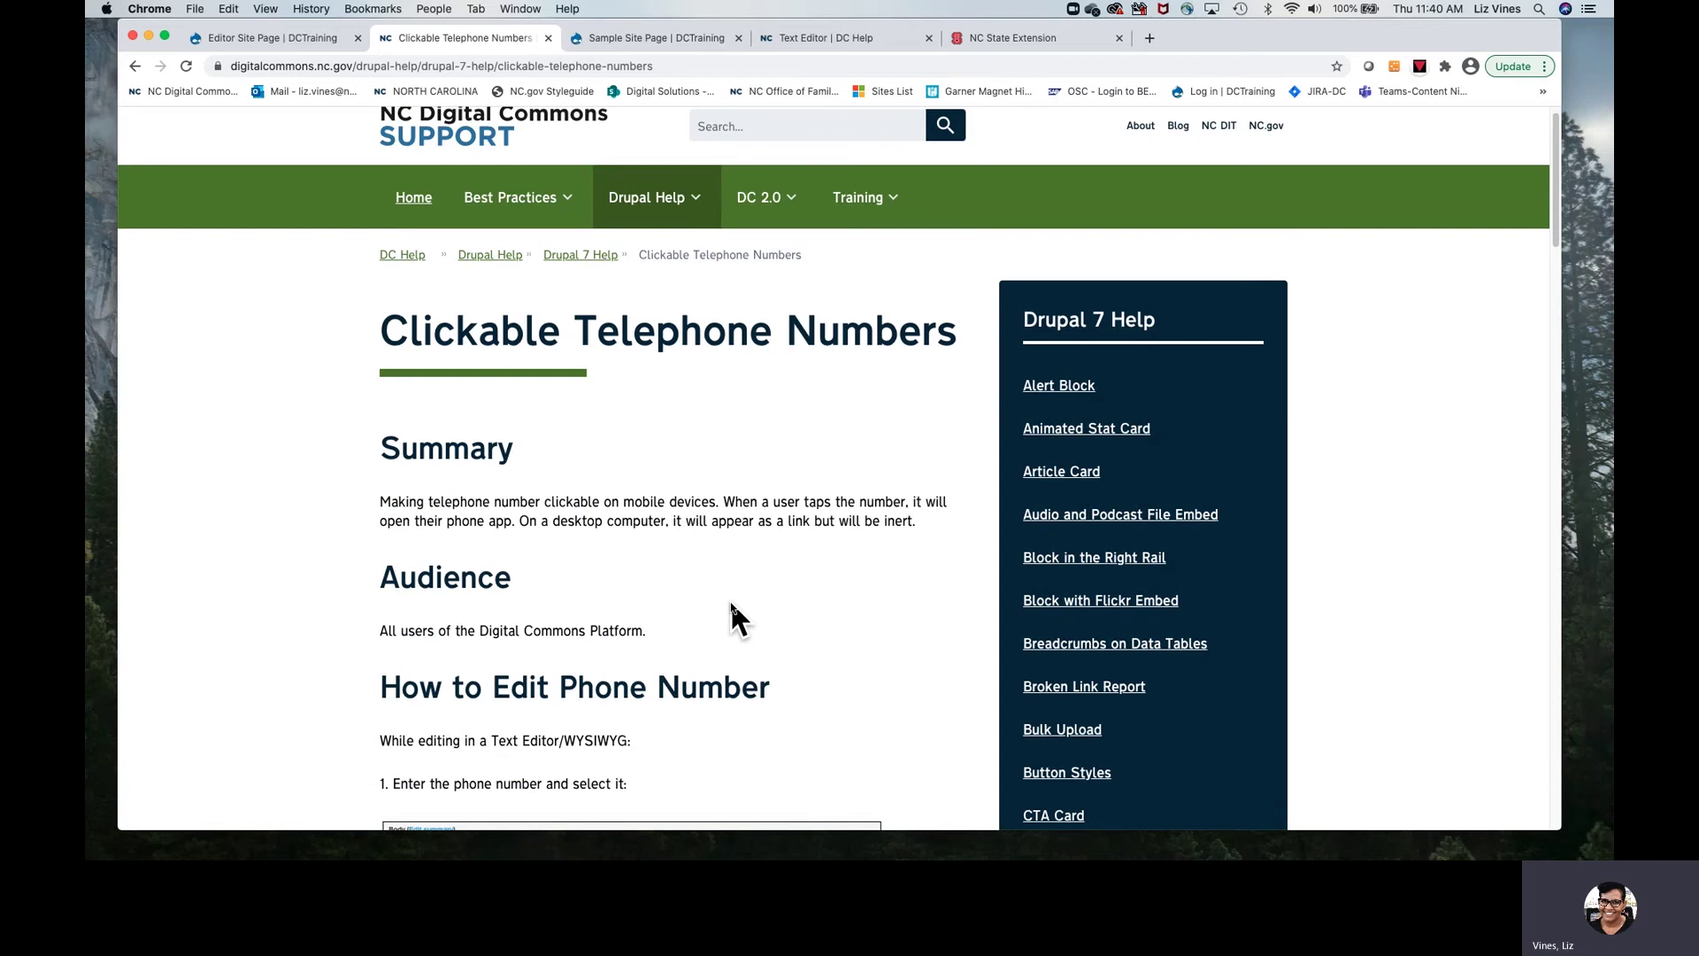
{"action": "scroll", "coordinate": [733, 604], "scroll_direction": "down", "scroll_amount": 5}
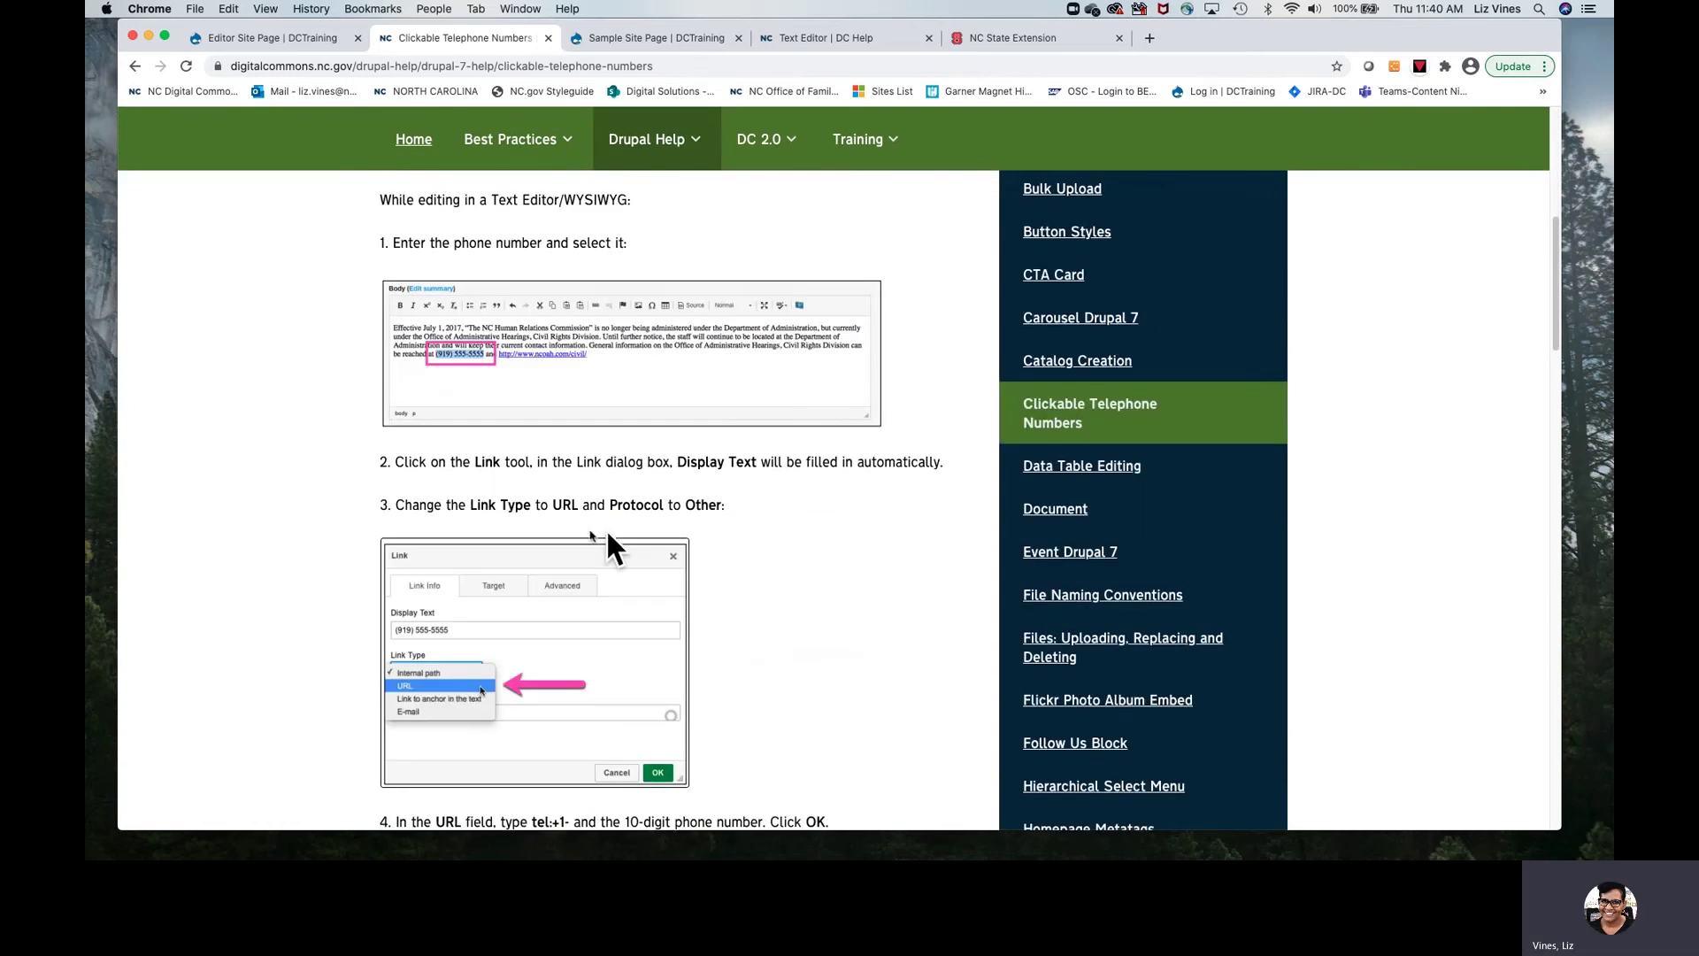
{"action": "scroll", "coordinate": [777, 586], "scroll_direction": "down", "scroll_amount": 4}
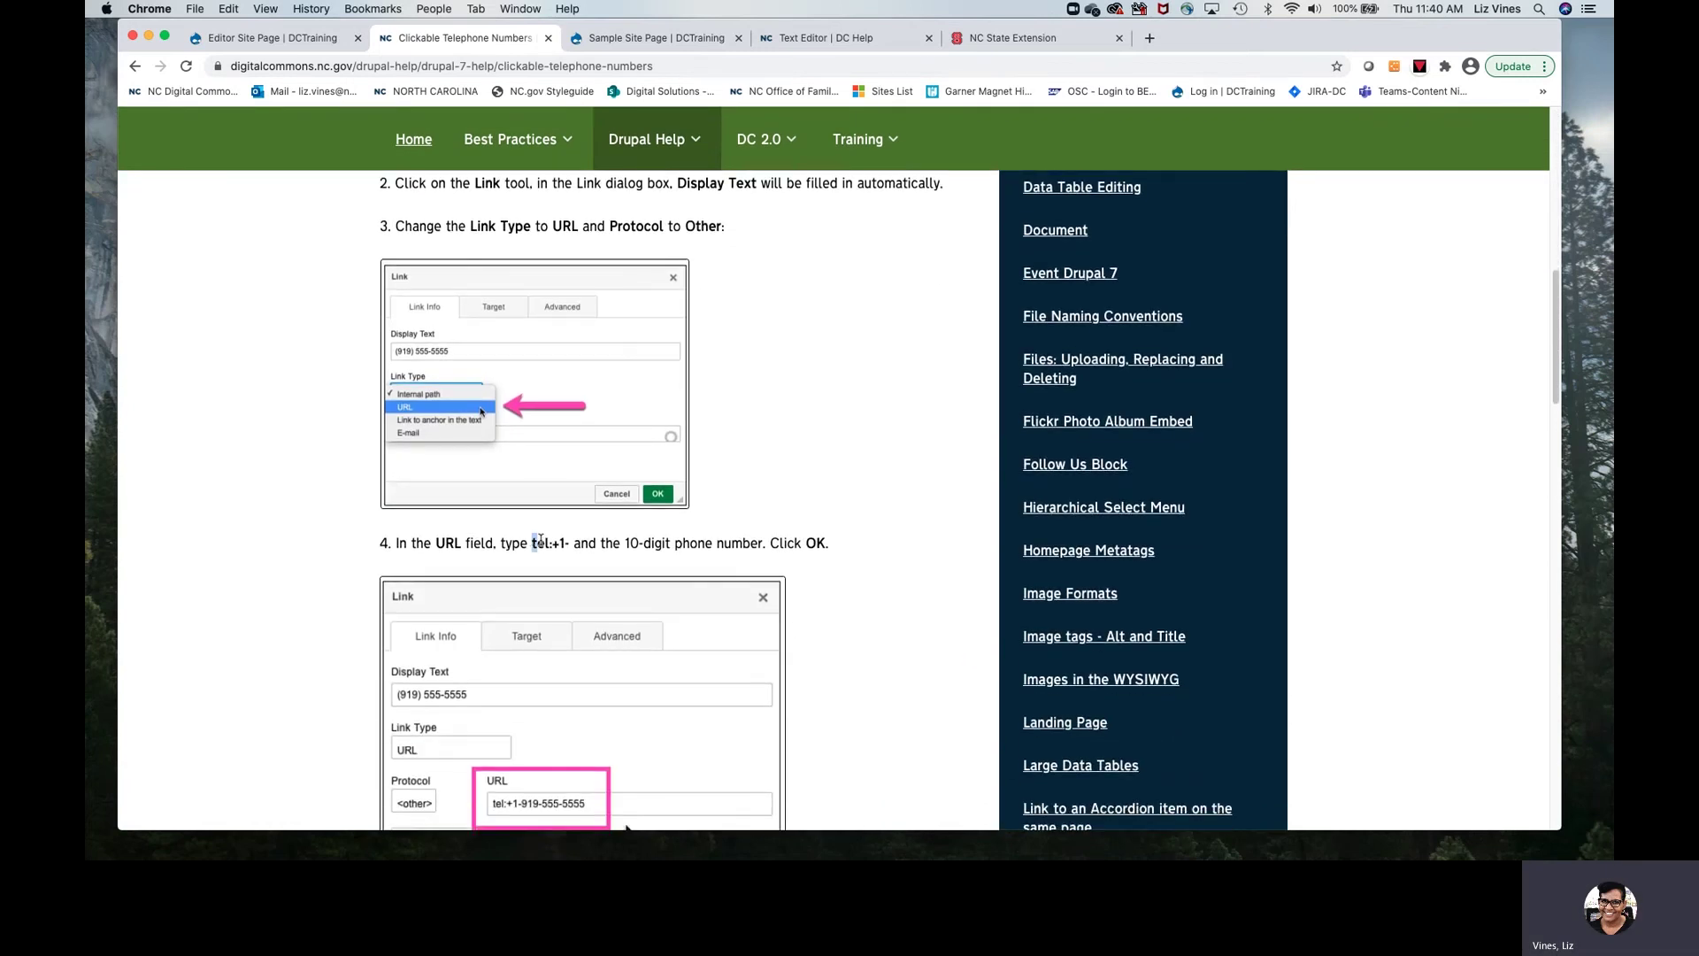
{"action": "left_click_drag", "start_coordinate": [531, 542], "coordinate": [571, 543]}
{"action": "left_click", "coordinate": [269, 39]}
{"action": "left_click", "coordinate": [463, 409]}
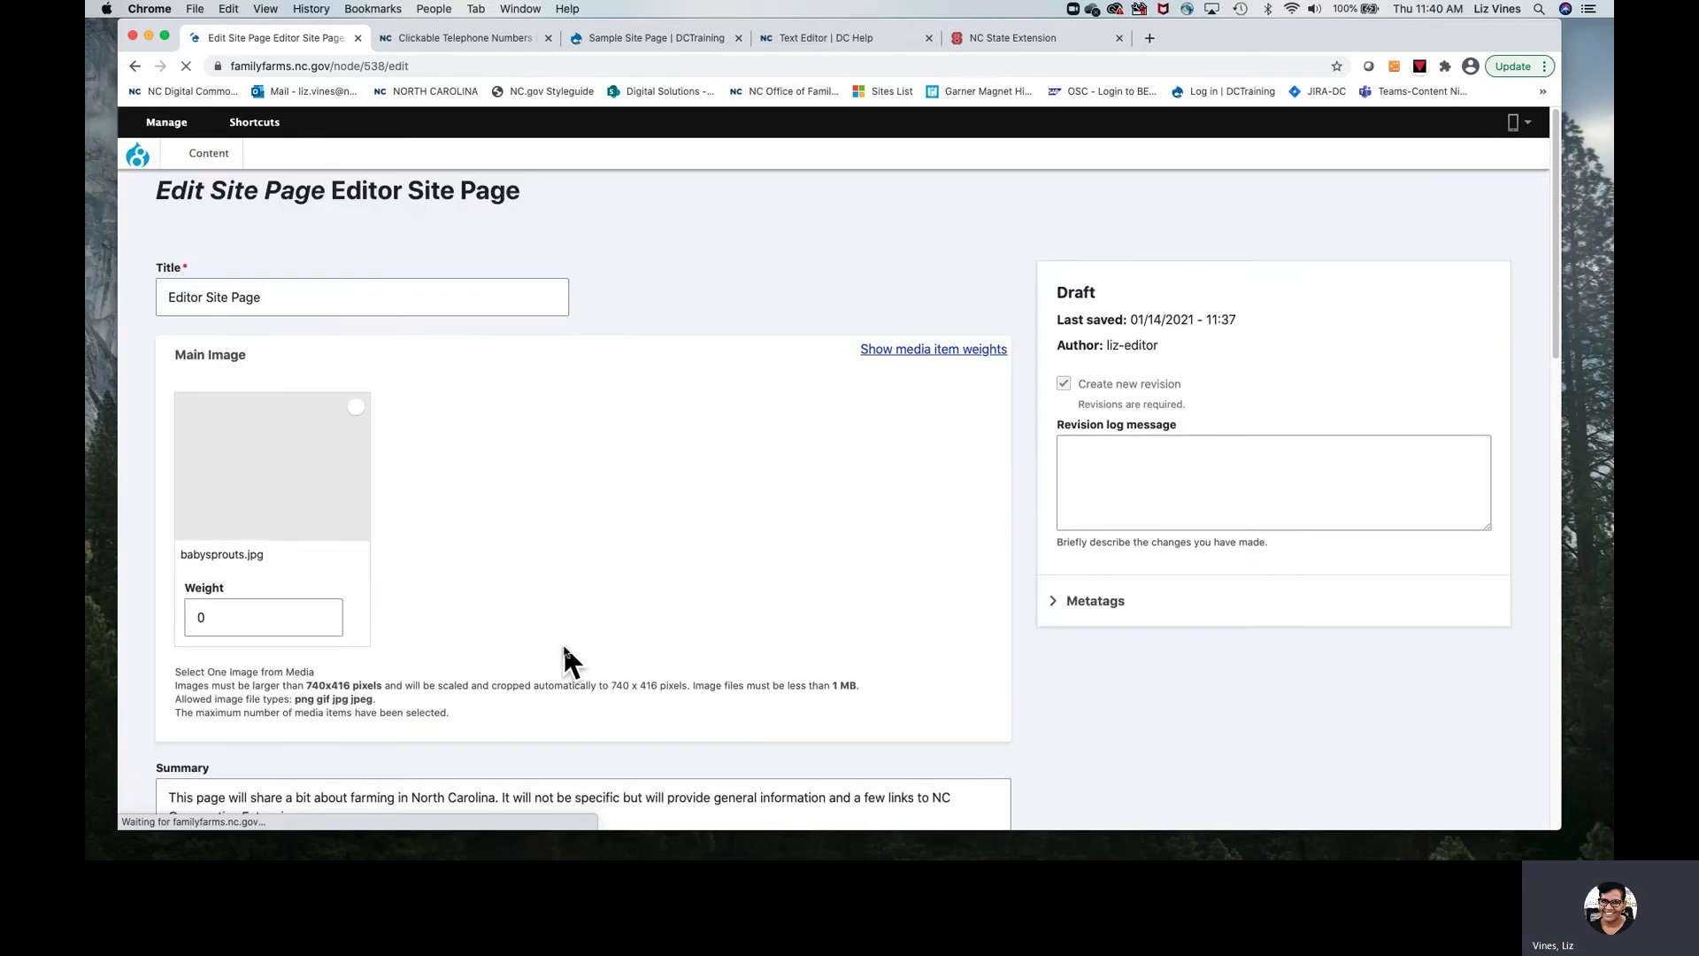
{"action": "scroll", "coordinate": [561, 640], "scroll_direction": "down", "scroll_amount": 3}
{"action": "scroll", "coordinate": [564, 646], "scroll_direction": "down", "scroll_amount": 2}
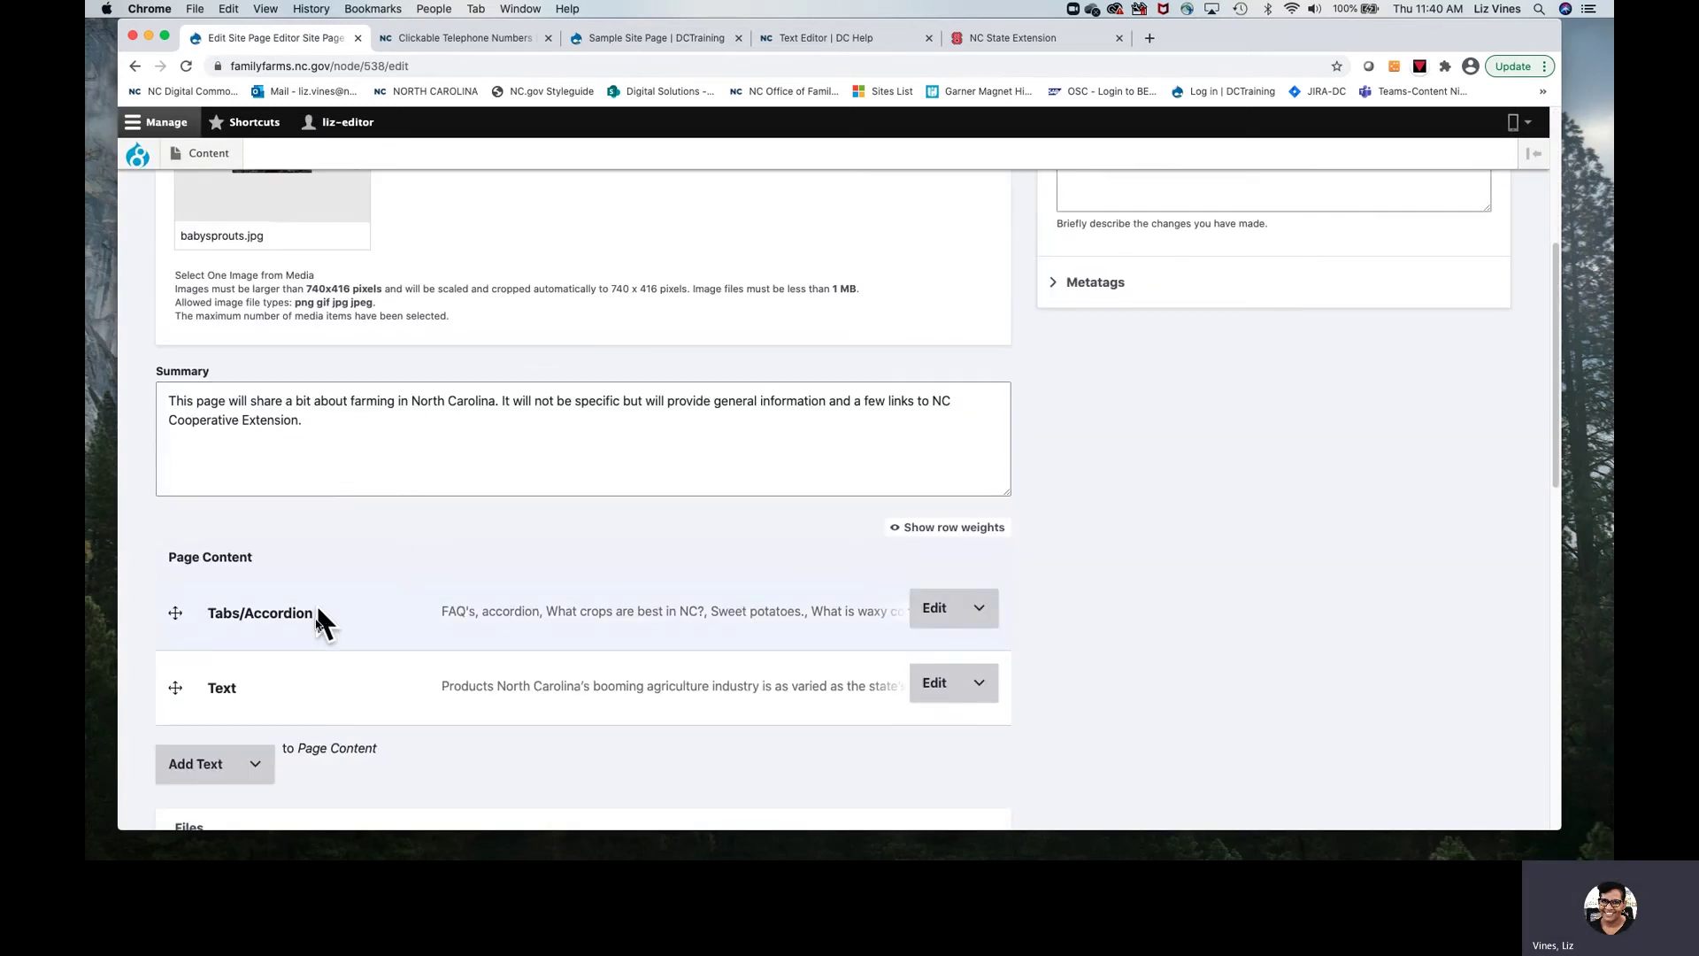
{"action": "left_click", "coordinate": [929, 690]}
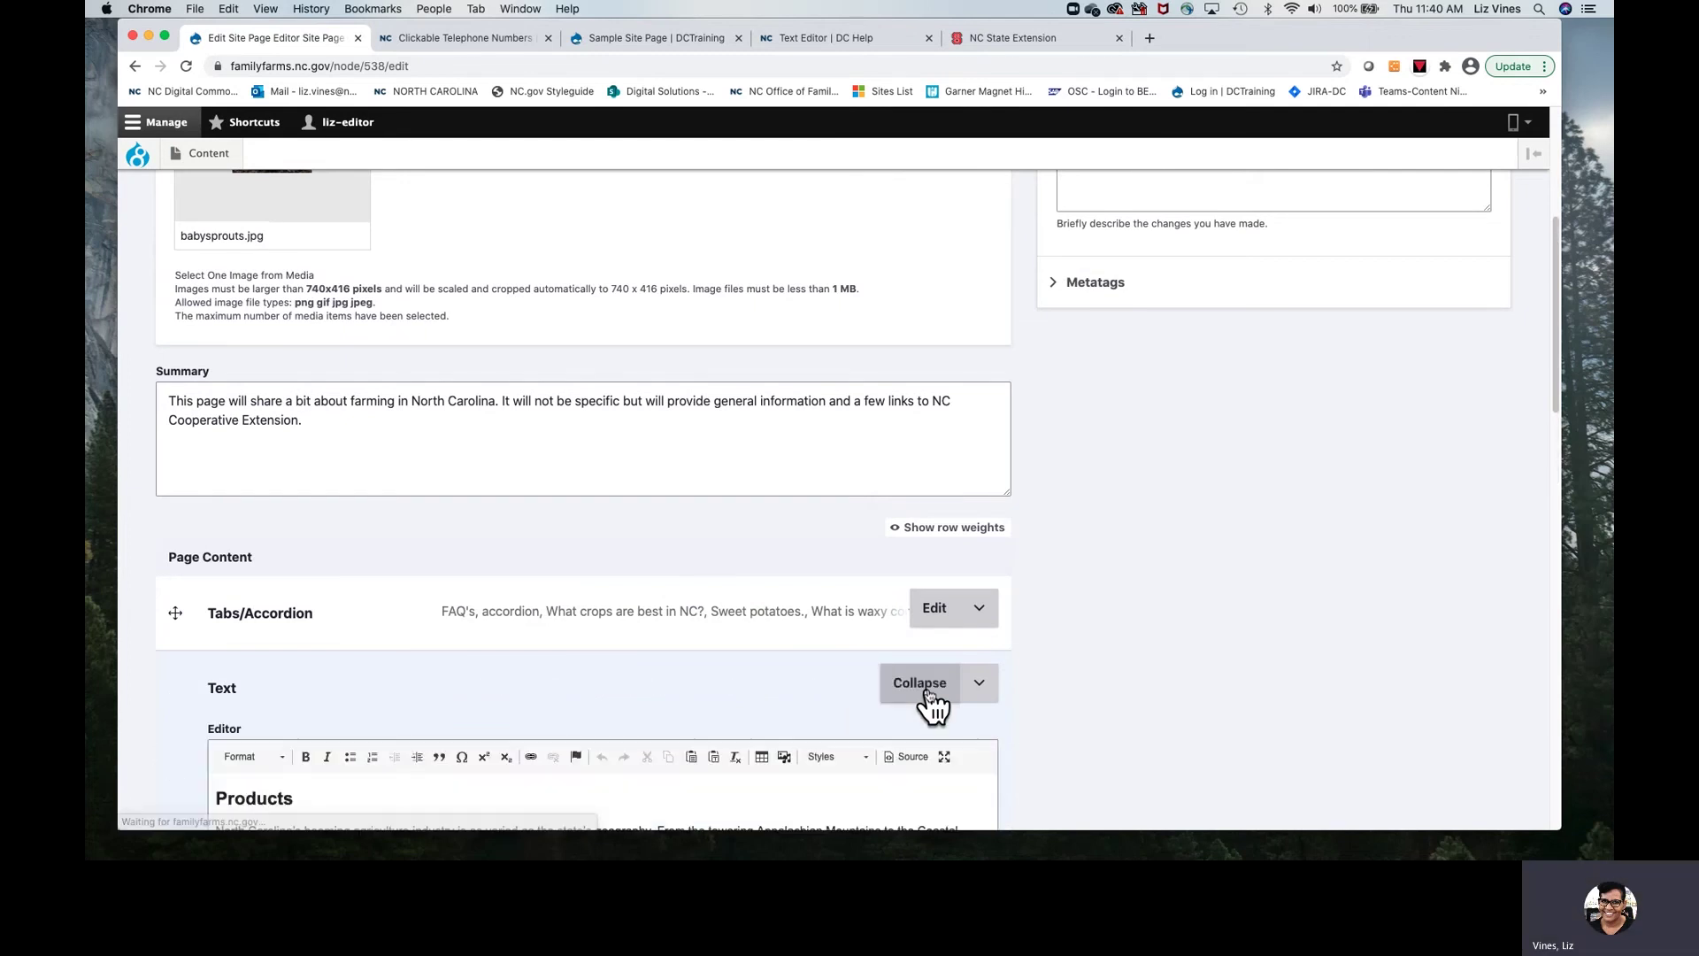
{"action": "scroll", "coordinate": [641, 690], "scroll_direction": "down", "scroll_amount": 2}
{"action": "scroll", "coordinate": [641, 685], "scroll_direction": "down", "scroll_amount": 5}
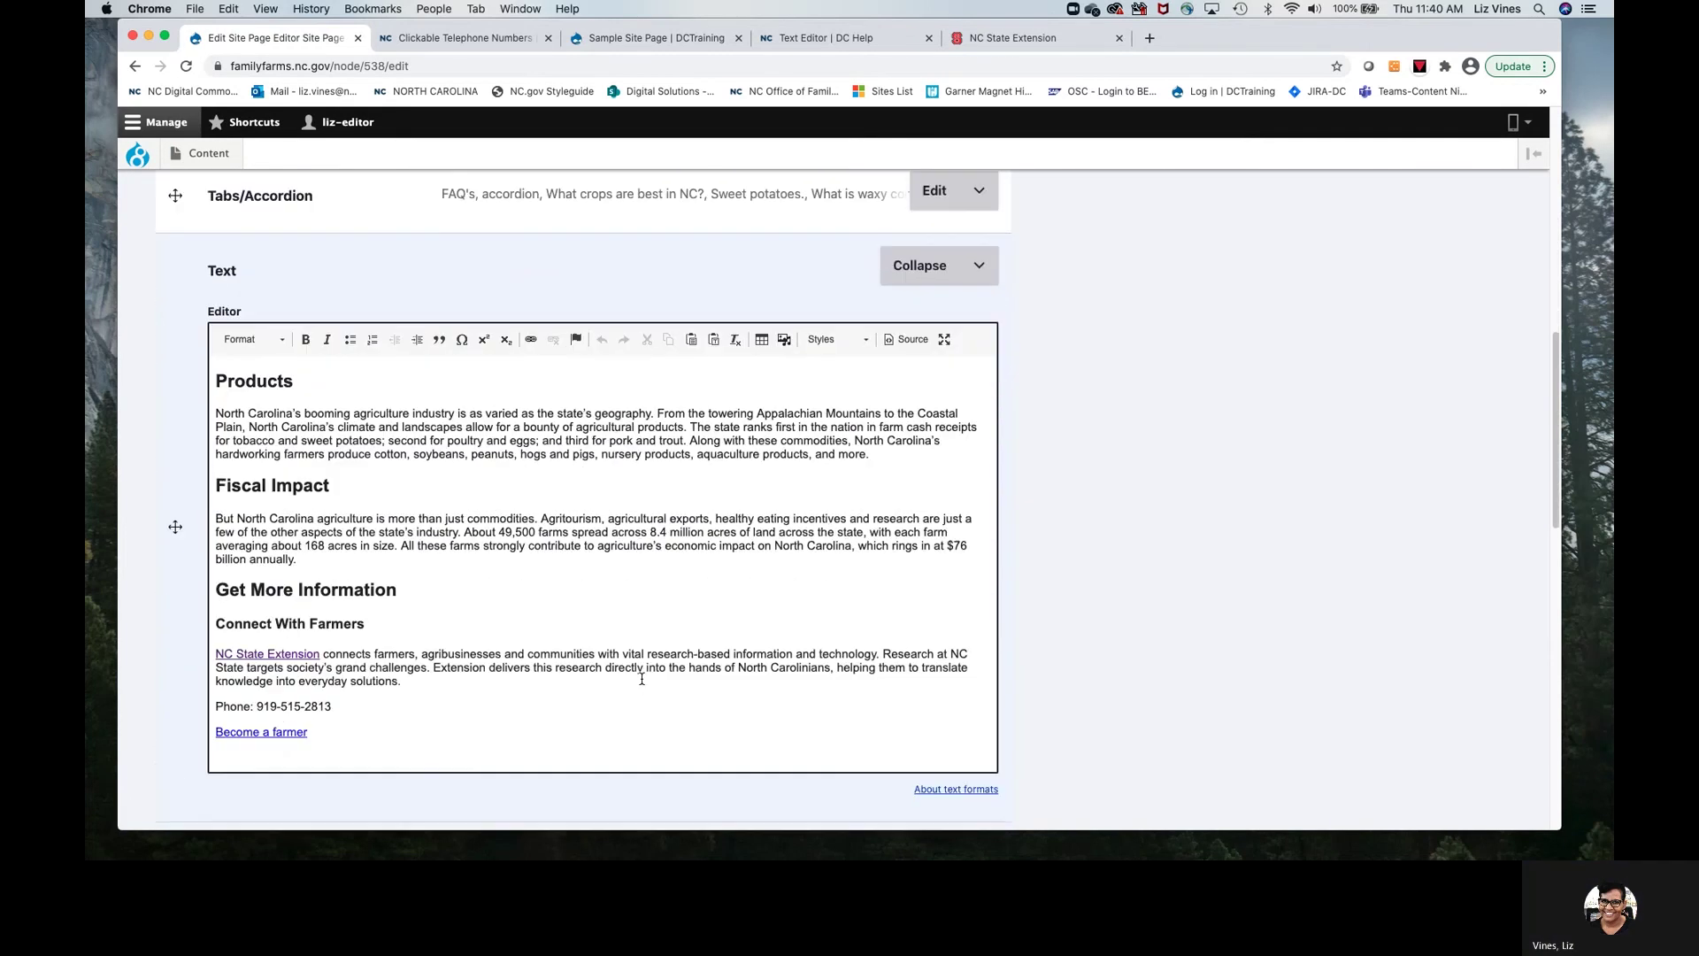
{"action": "left_click_drag", "start_coordinate": [256, 659], "coordinate": [333, 660]}
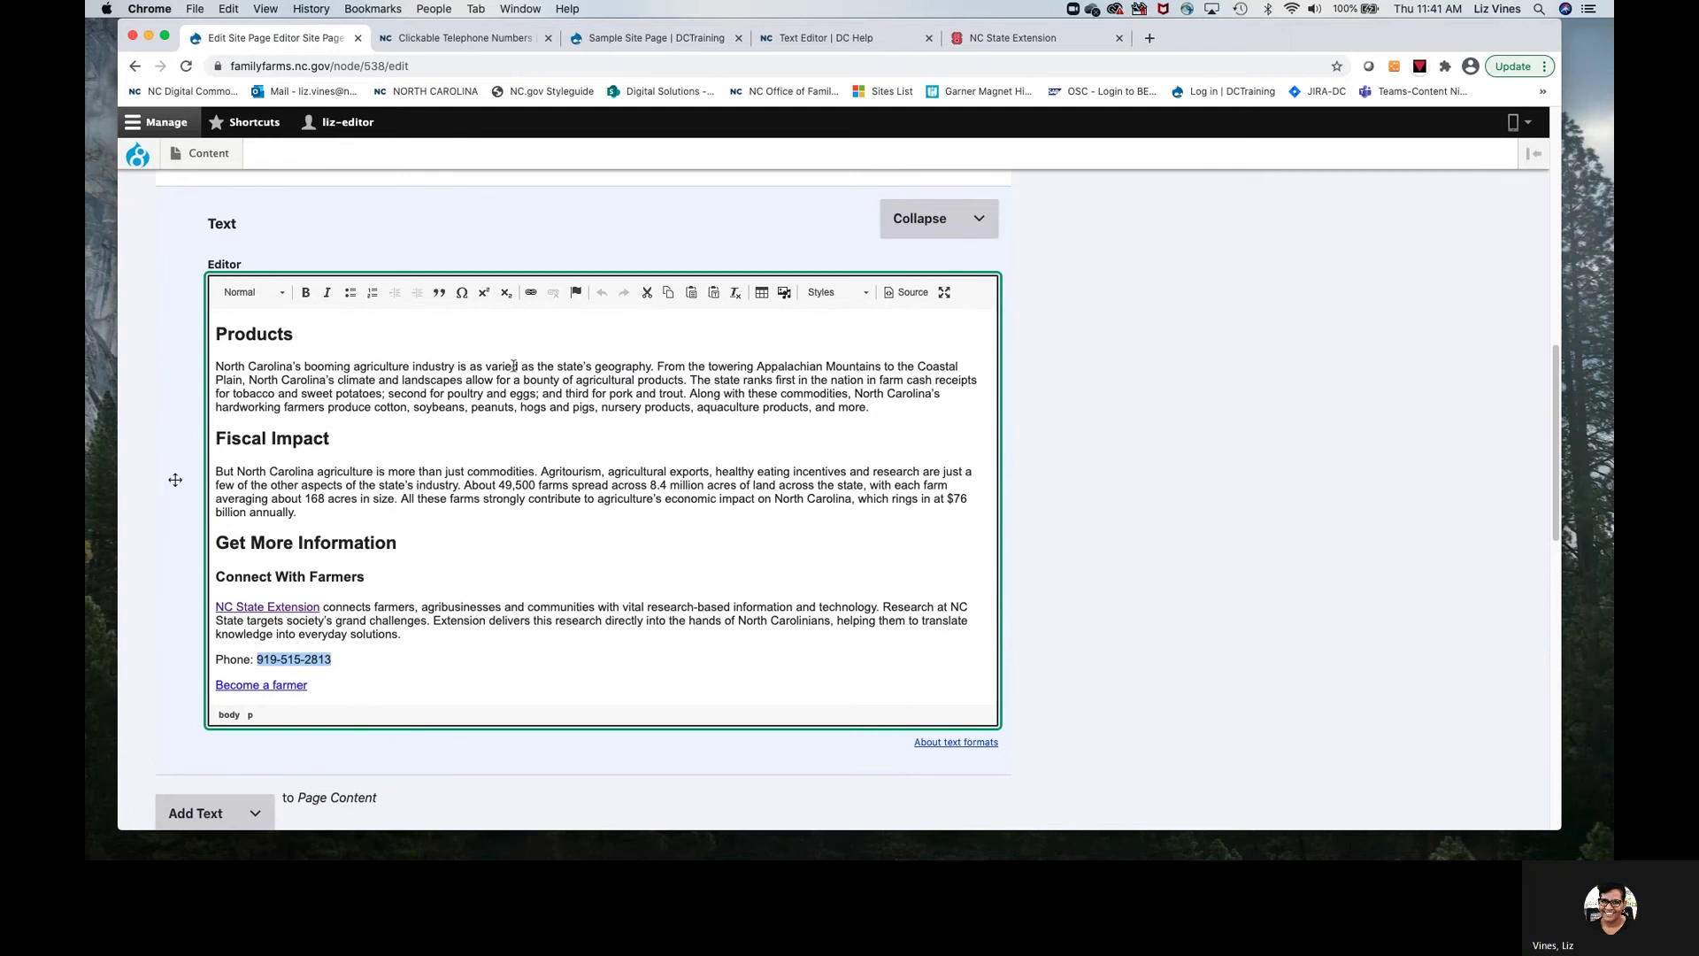
{"action": "left_click", "coordinate": [530, 293]}
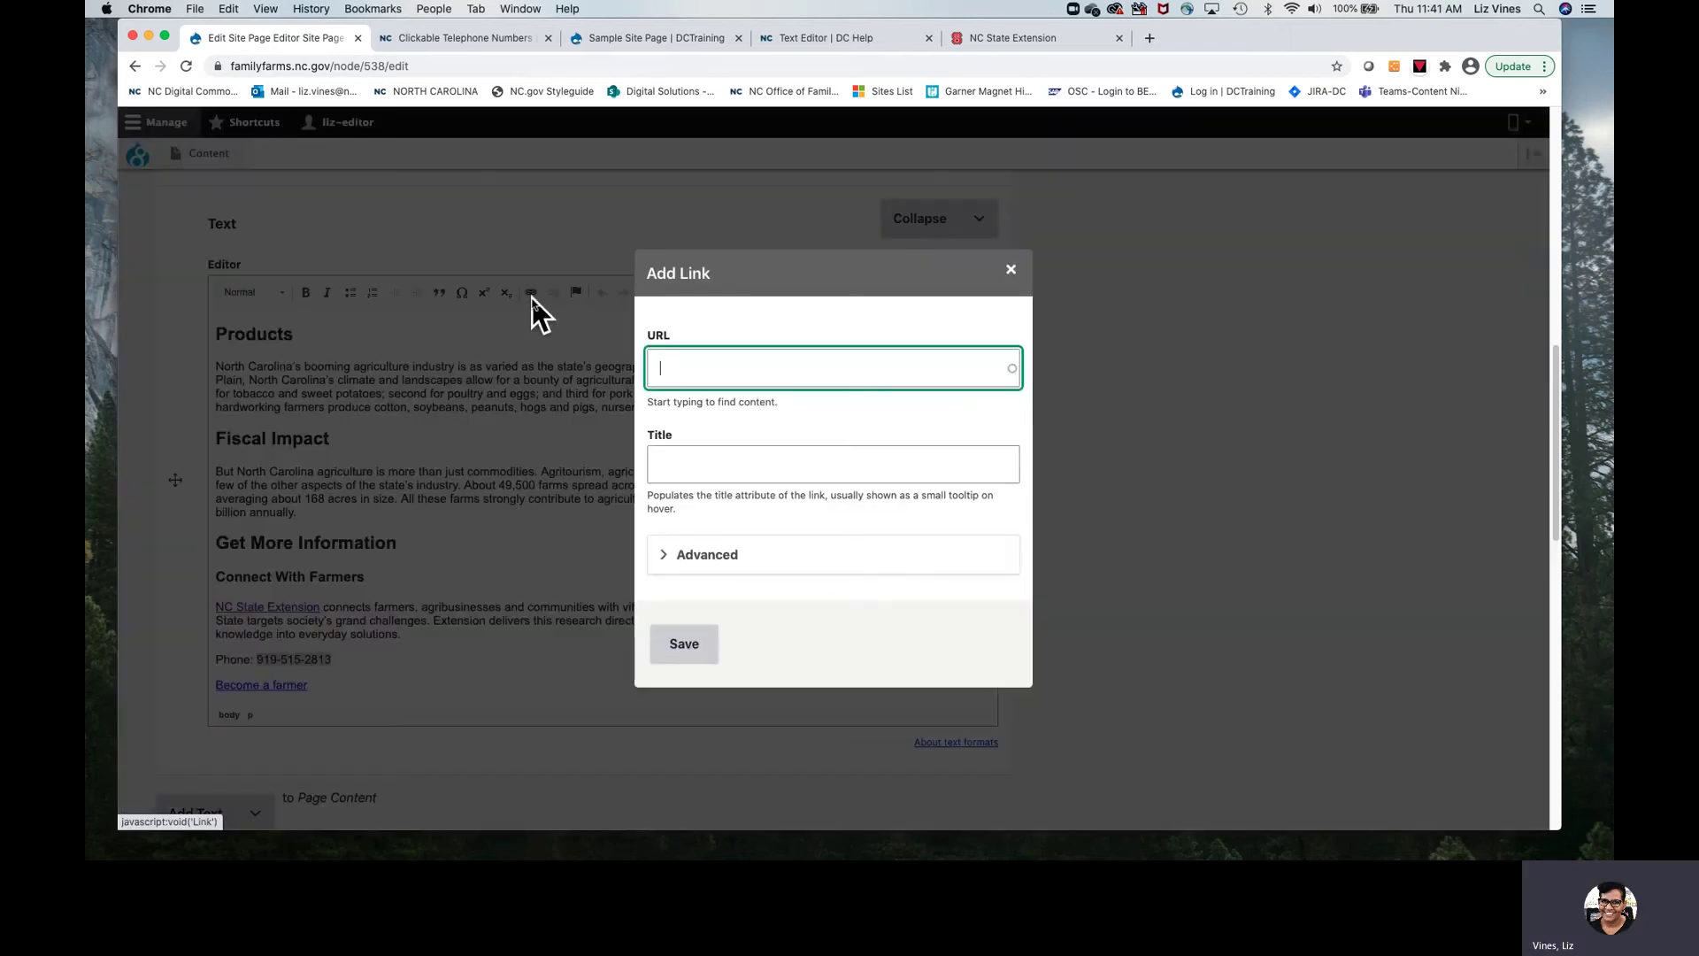
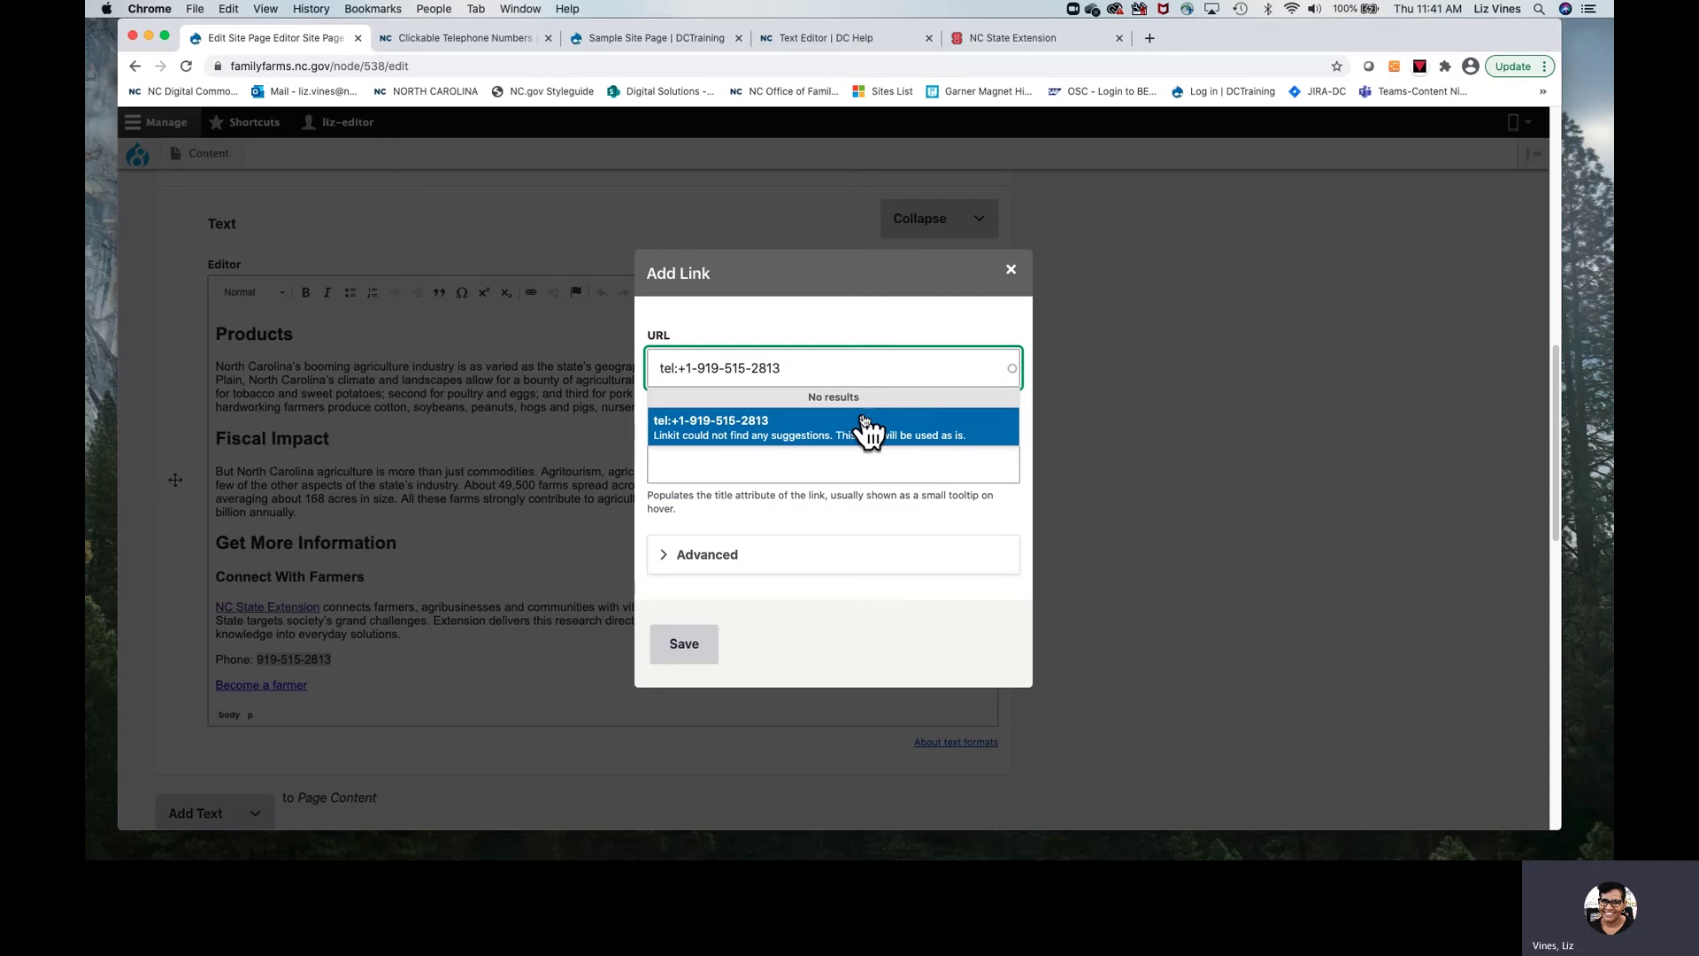
{"action": "left_click", "coordinate": [685, 646]}
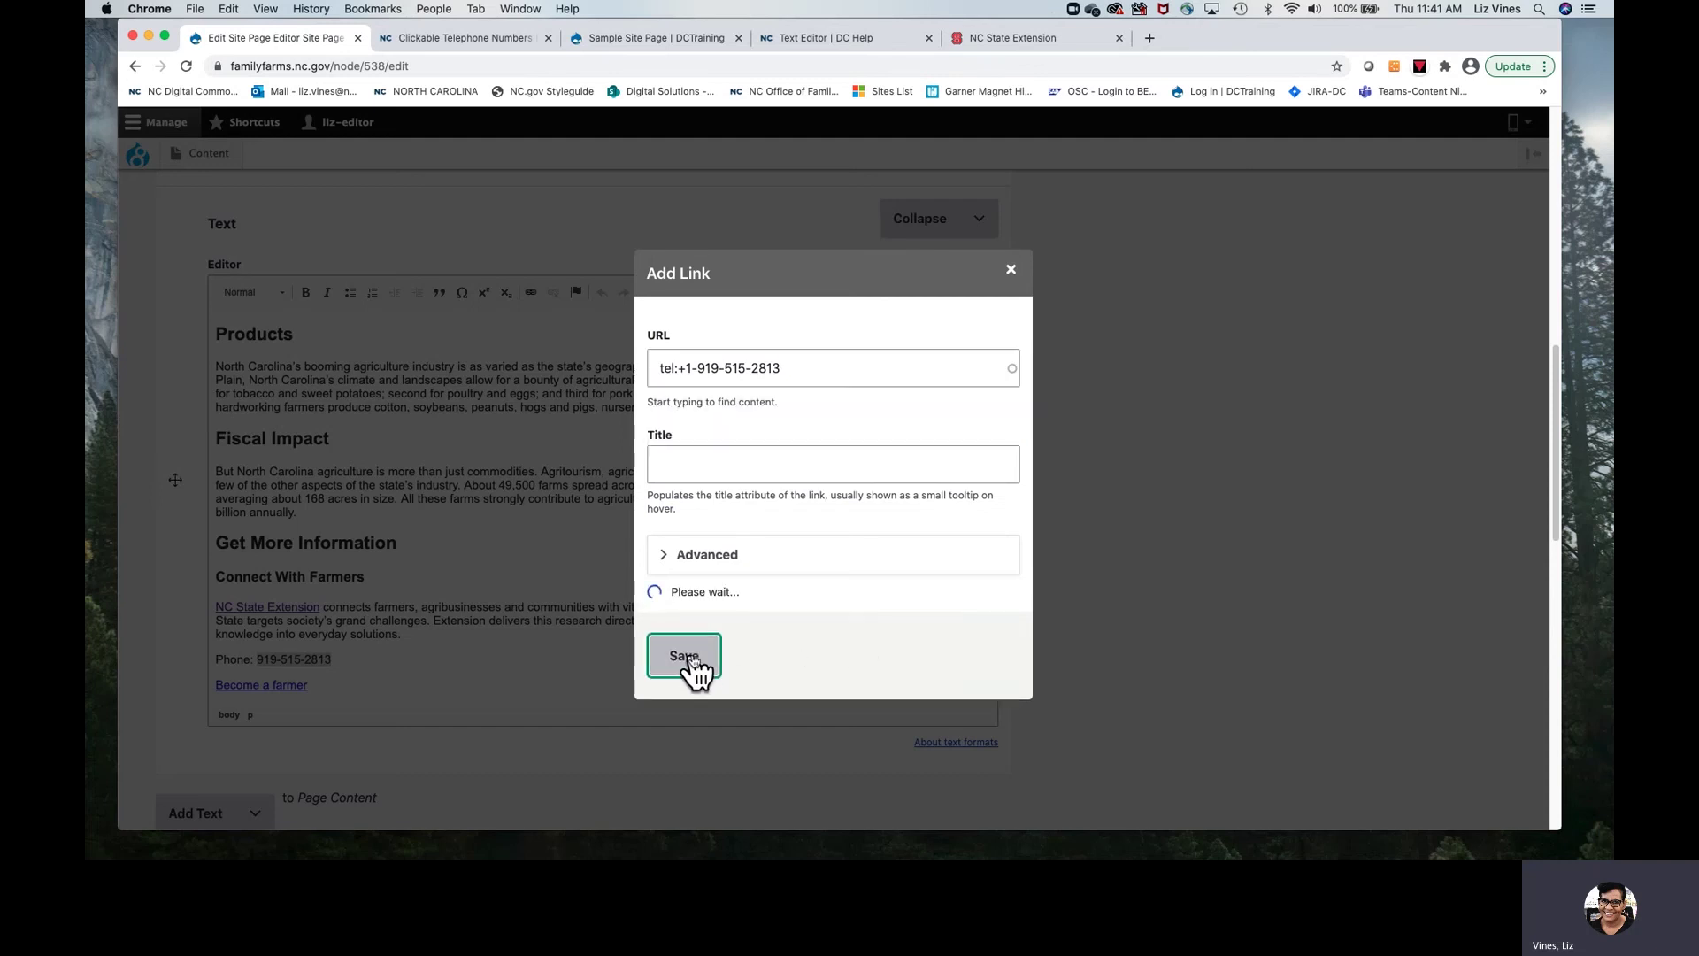
{"action": "left_click", "coordinate": [318, 677]}
{"action": "scroll", "coordinate": [483, 768], "scroll_direction": "down", "scroll_amount": 12}
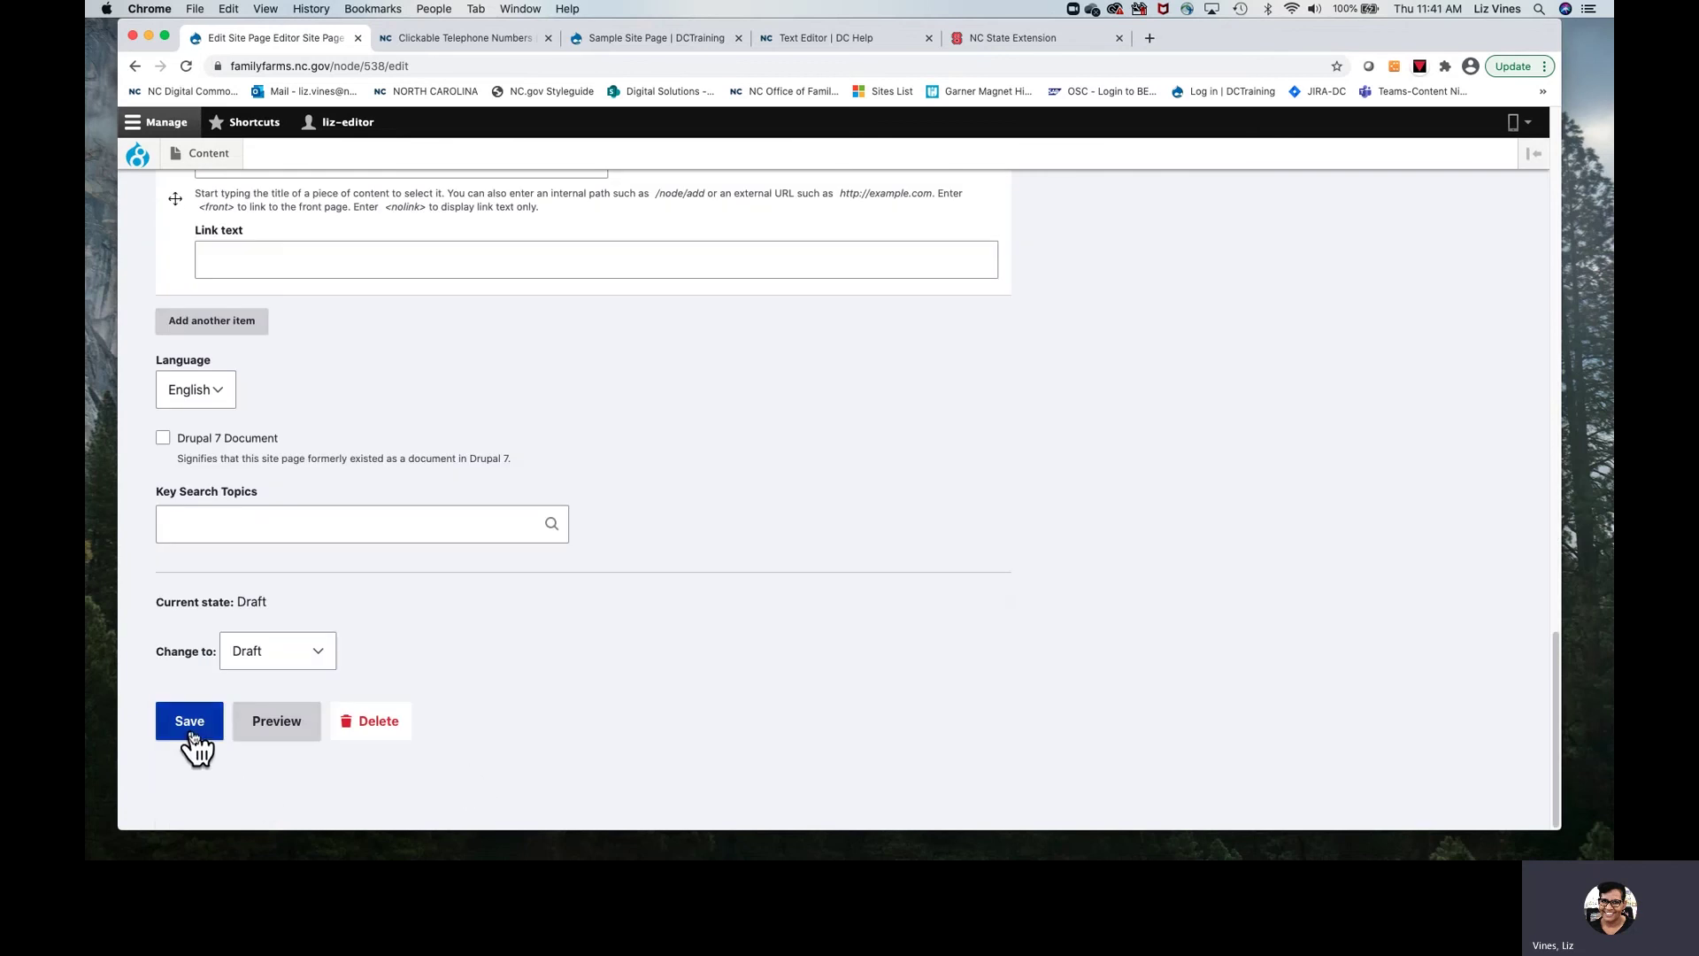
{"action": "left_click", "coordinate": [186, 727]}
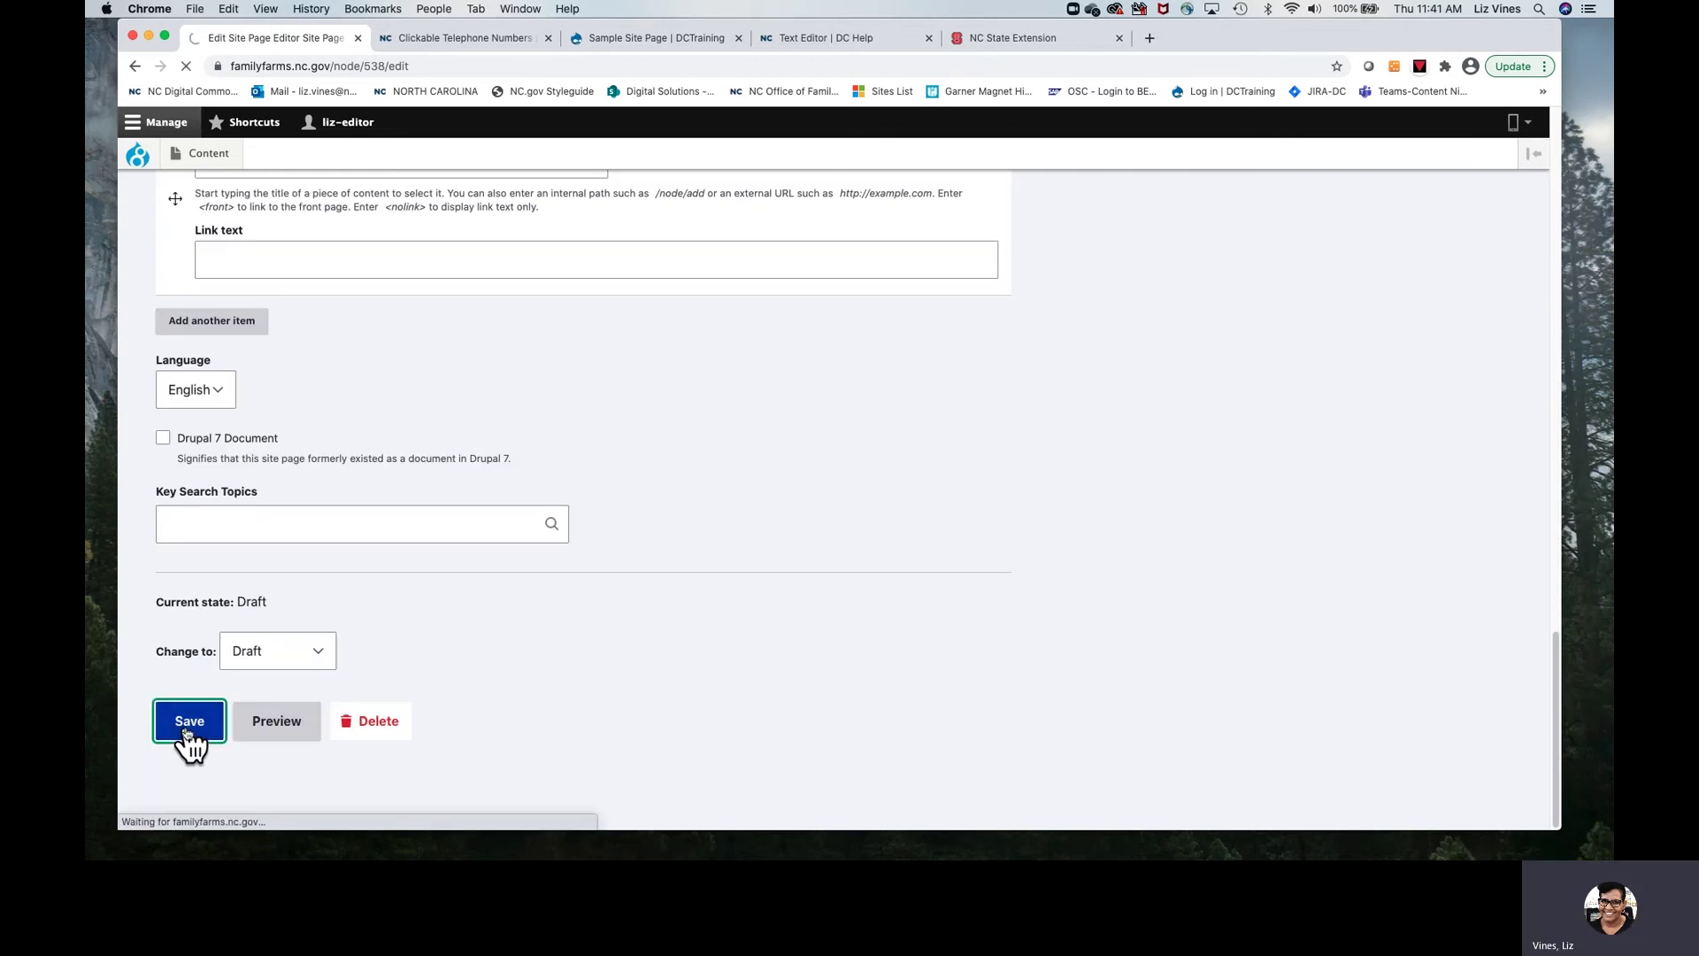
{"action": "scroll", "coordinate": [596, 628], "scroll_direction": "down", "scroll_amount": 10}
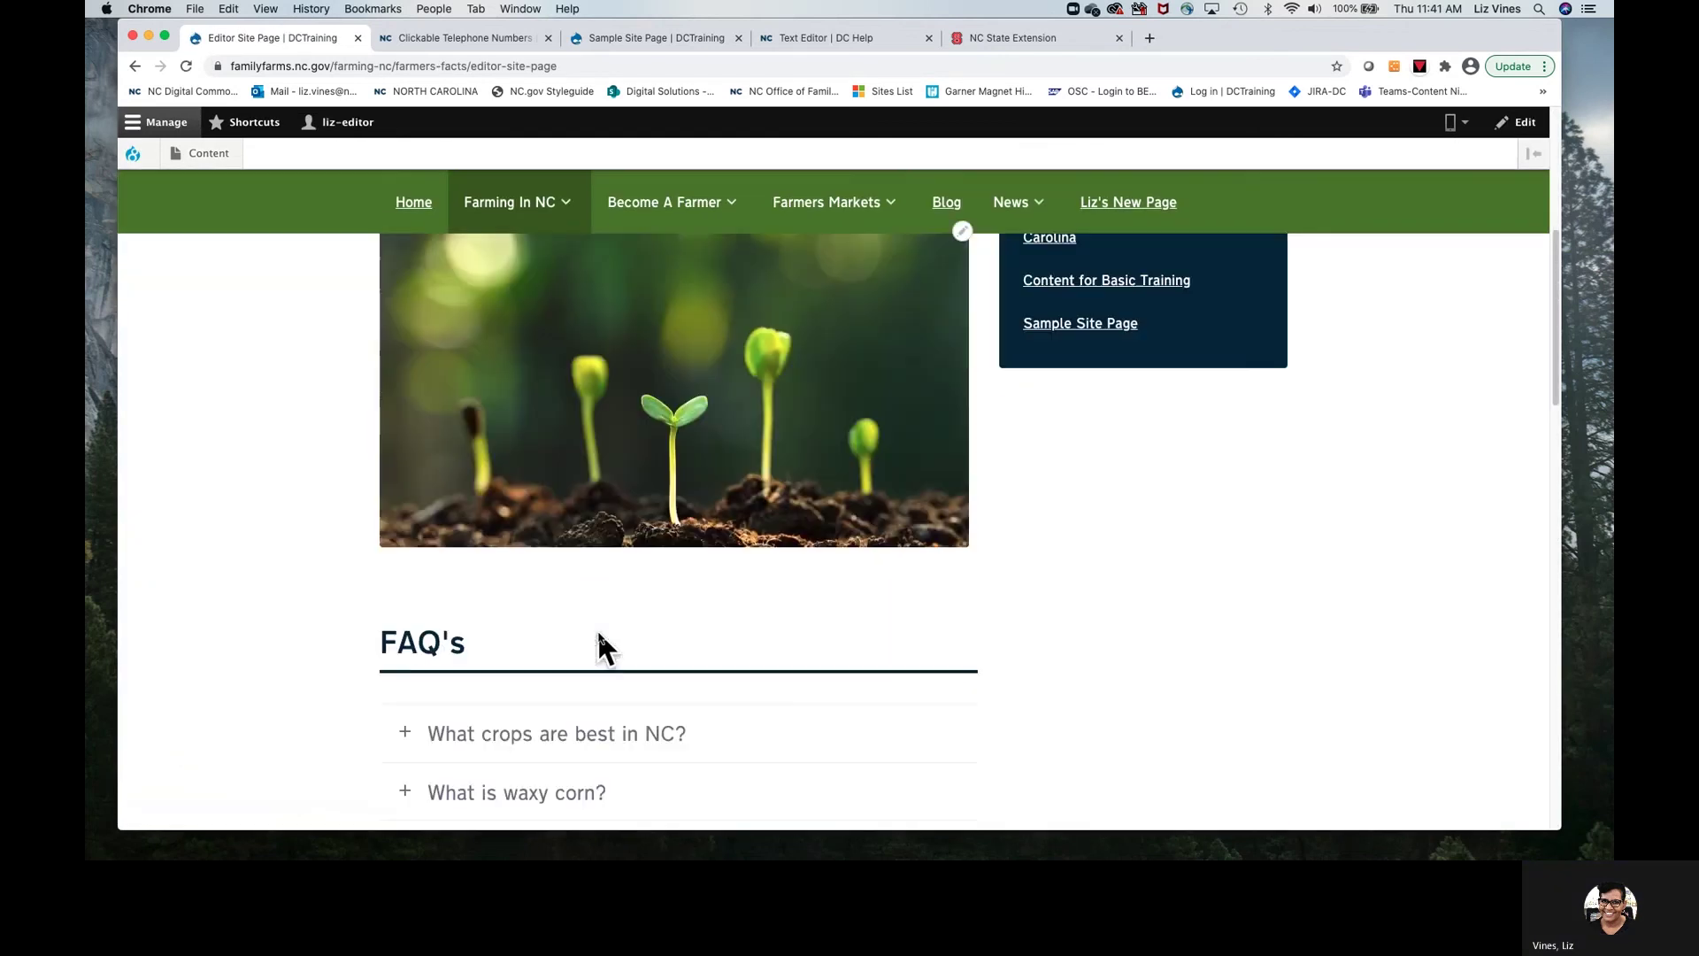
{"action": "scroll", "coordinate": [615, 652], "scroll_direction": "down", "scroll_amount": 5}
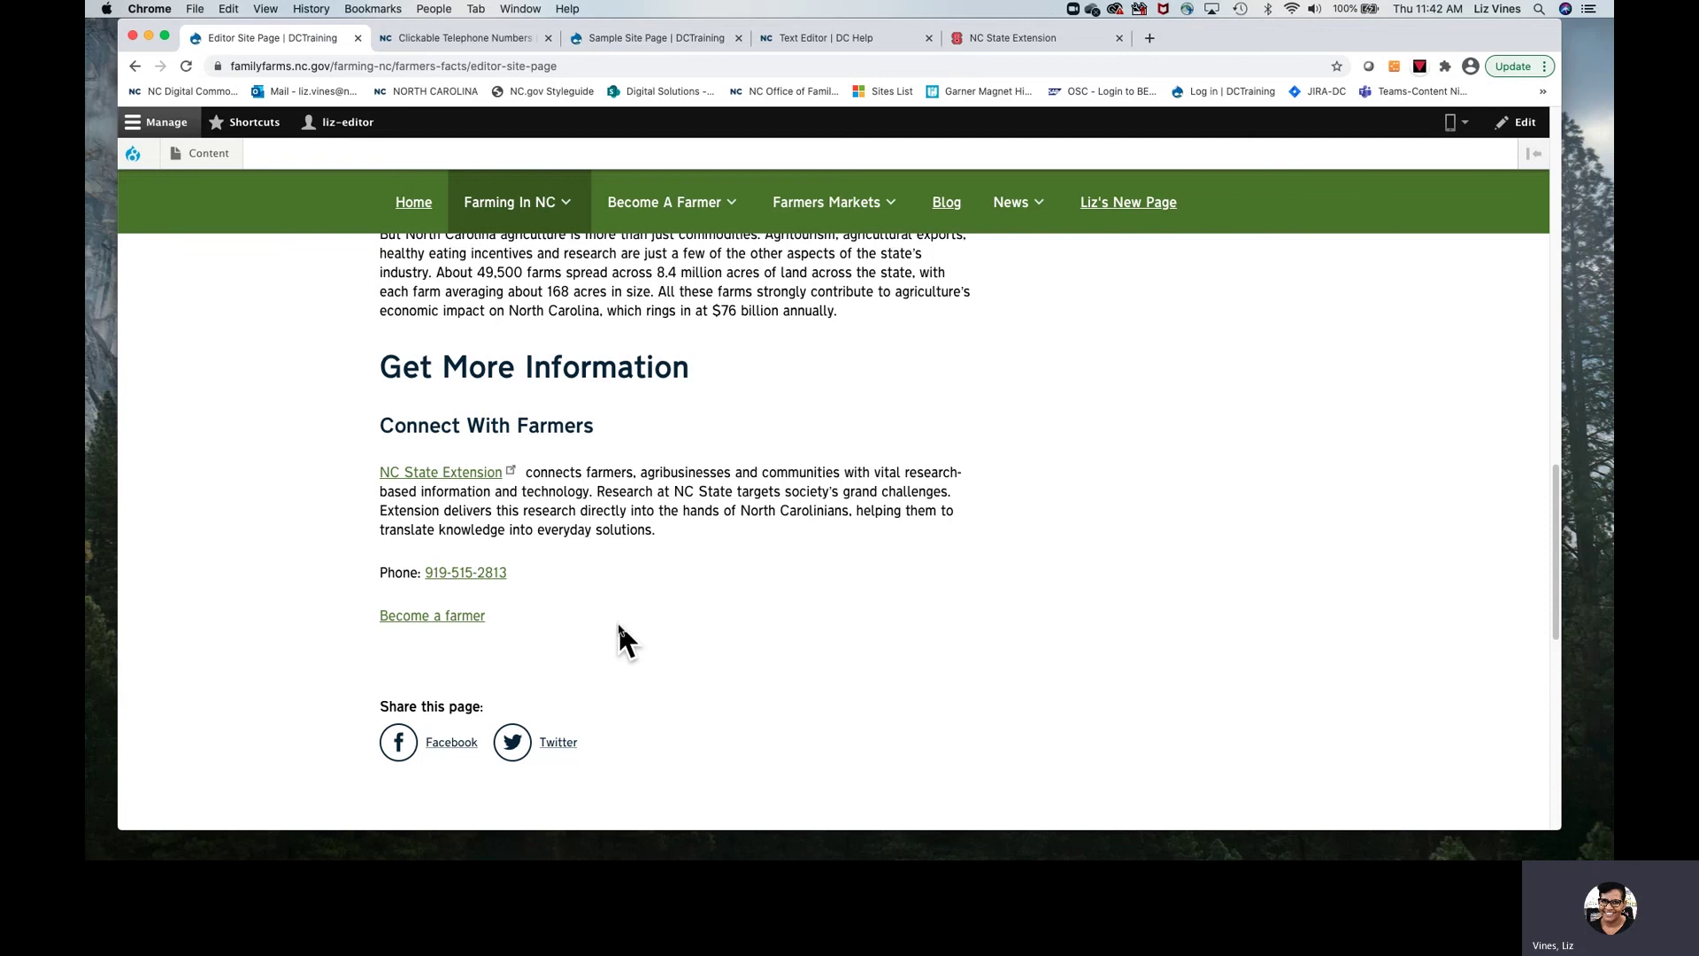
{"action": "left_click", "coordinate": [451, 584]}
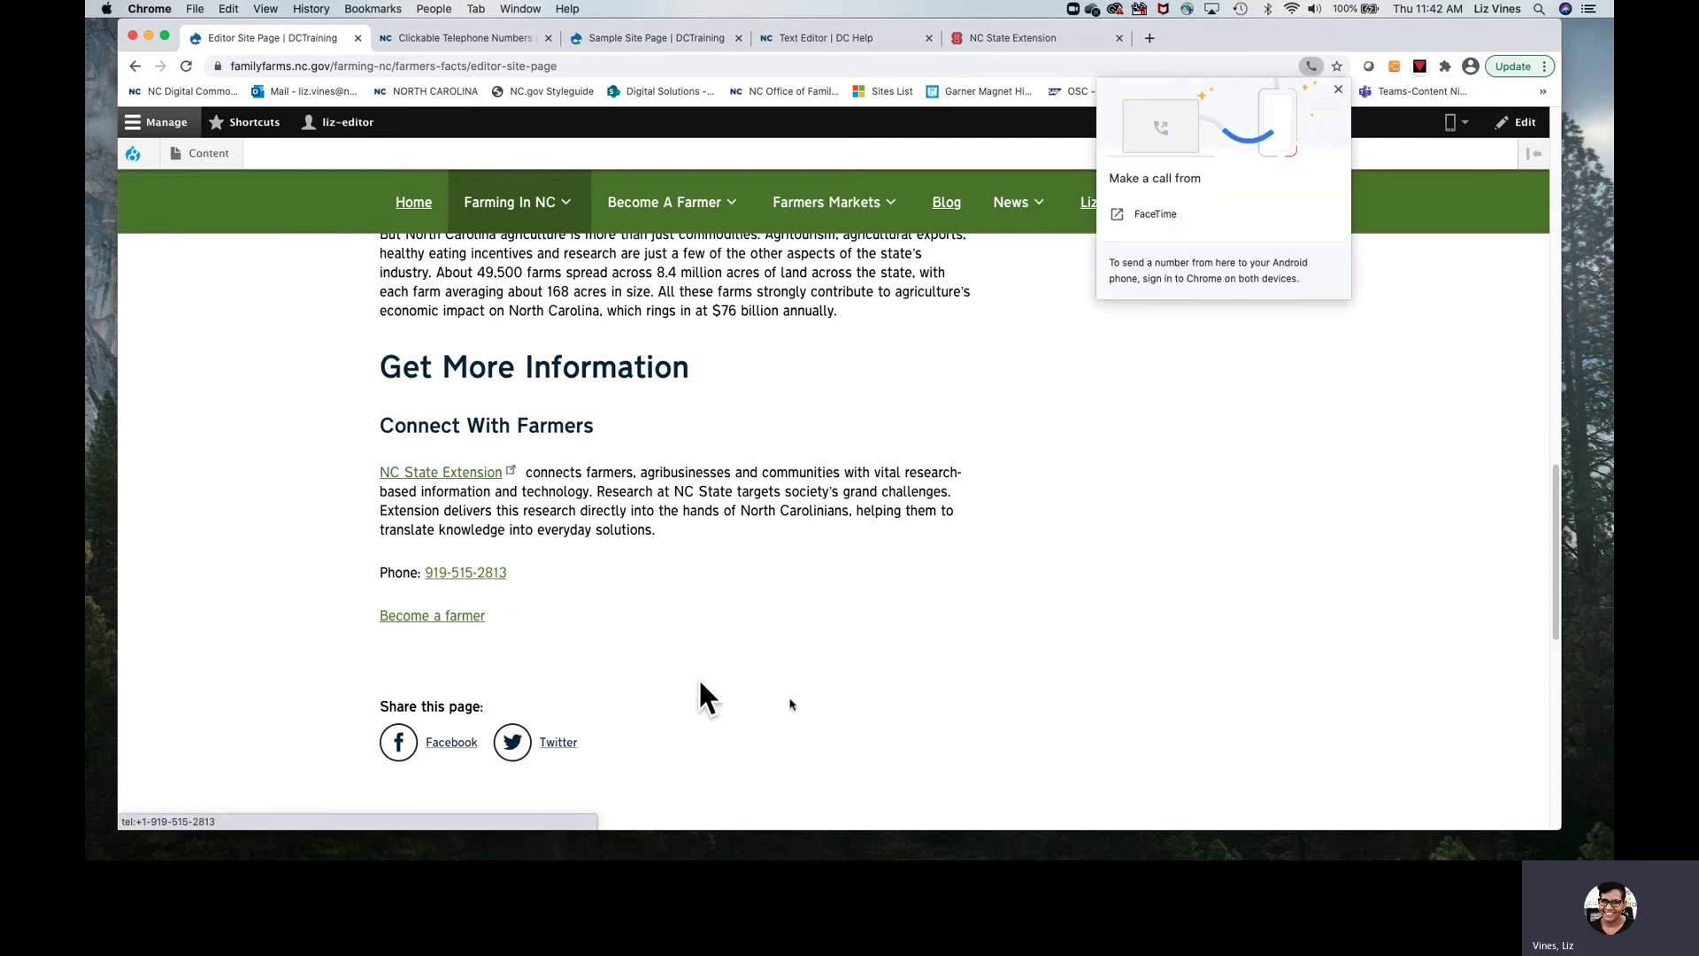